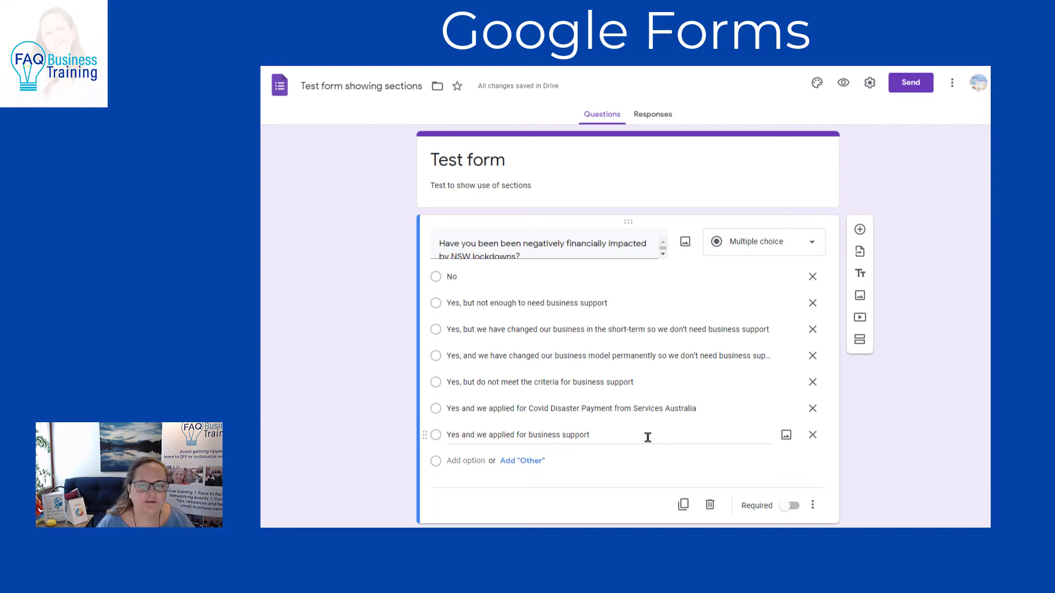
Insert a blank multiple-choice question with Option 1 after the lockdown-impact question
{"action": "left_click", "coordinate": [688, 473]}
{"action": "scroll", "coordinate": [714, 463], "scroll_direction": "down", "scroll_amount": 1}
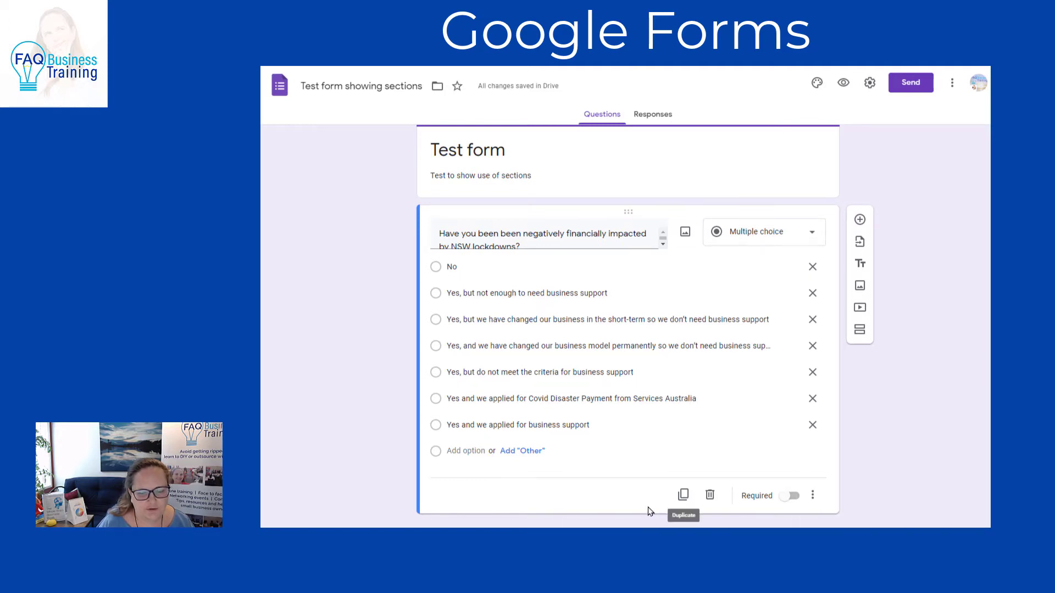
{"action": "left_click", "coordinate": [860, 220]}
{"action": "left_click", "coordinate": [328, 231]}
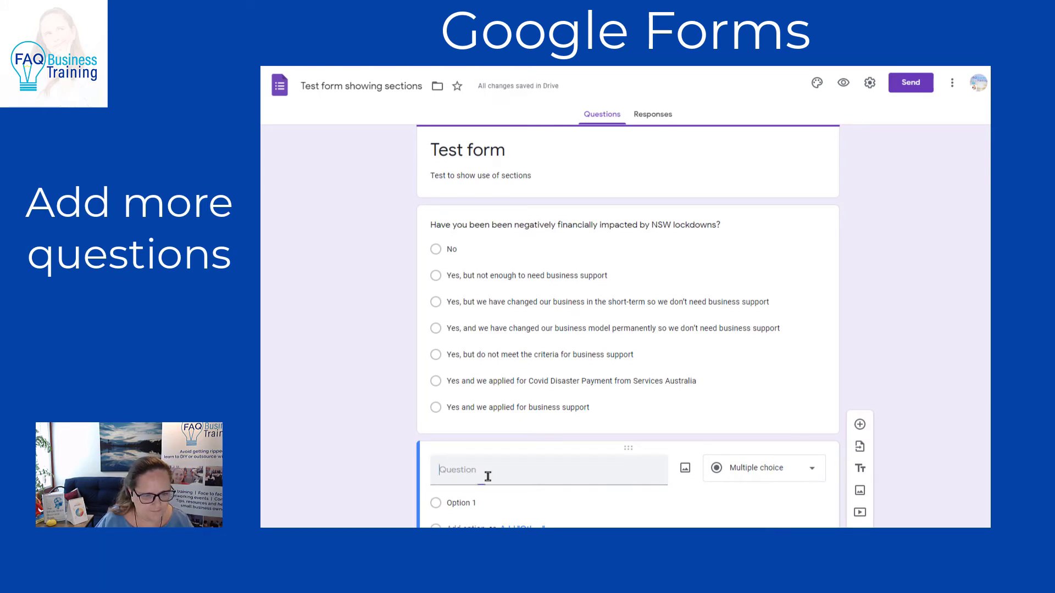
Enter 'Did you meet the standard criteria (once the comparison dates revised)?' with answers Yes and No
{"action": "type", "text": "Did you meet the standard criteria (once the comparison dates revised)?"}
{"action": "left_click", "coordinate": [515, 403]}
{"action": "left_click", "coordinate": [514, 402]}
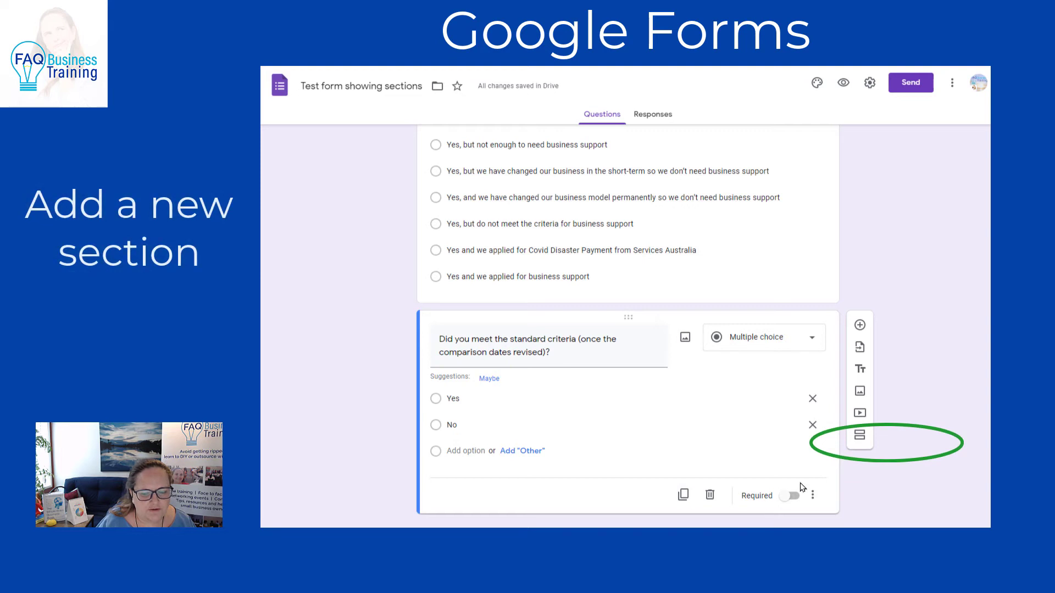
Add a new section after the criteria question and title it 'Main section'
{"action": "left_click", "coordinate": [858, 437]}
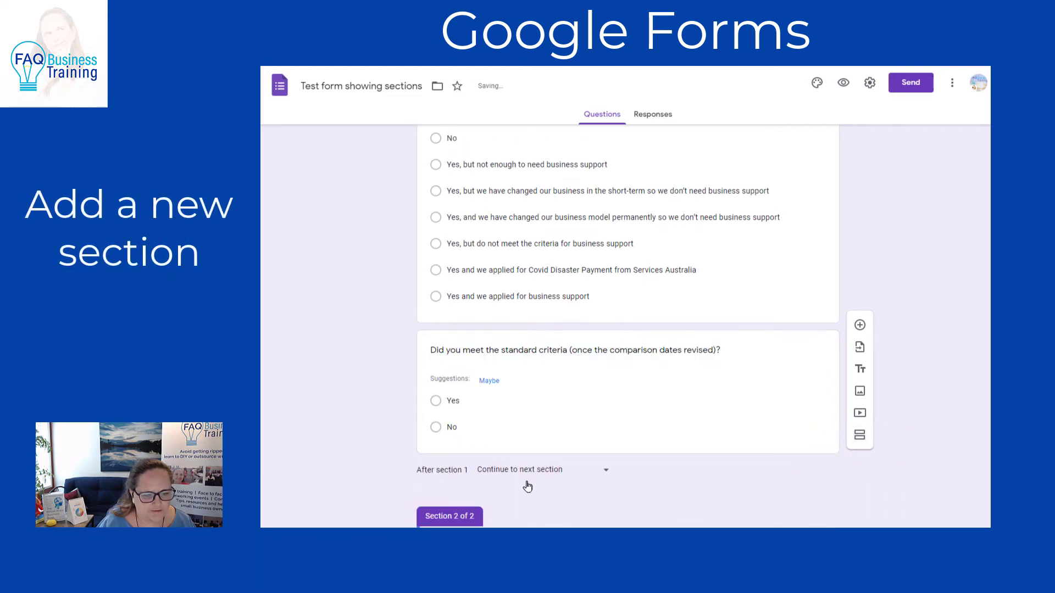
{"action": "left_click", "coordinate": [469, 467]}
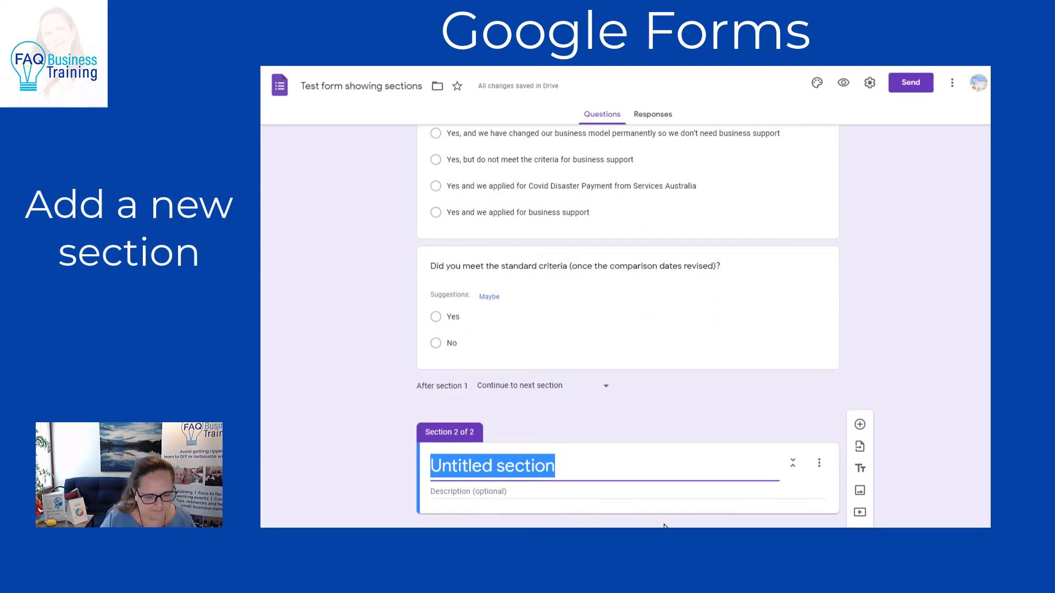
{"action": "type", "text": "Main section"}
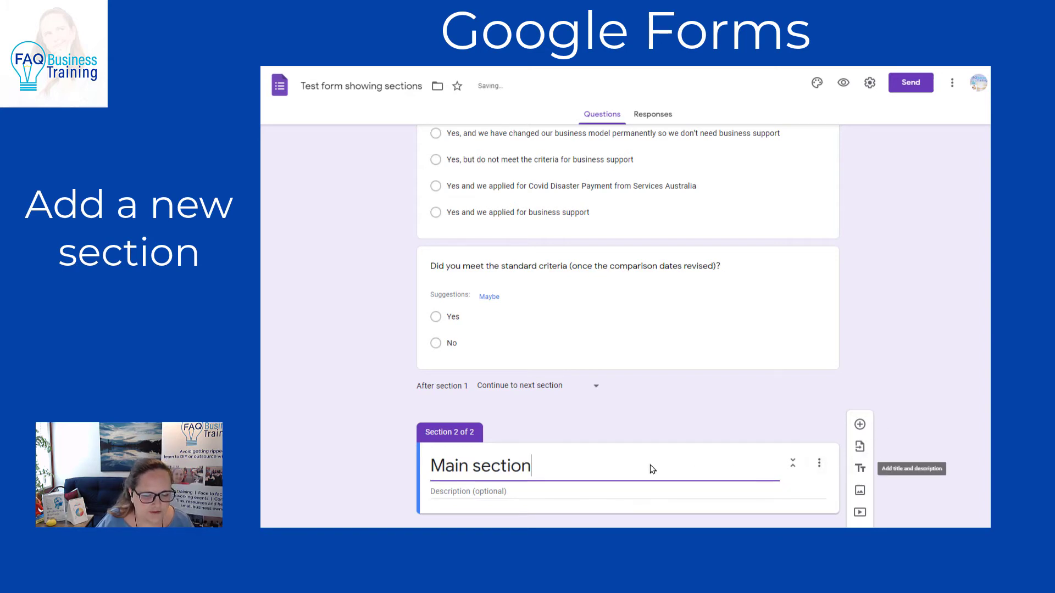
Add the question 'Question main 1' with answer options Yes and No
{"action": "left_click", "coordinate": [860, 426]}
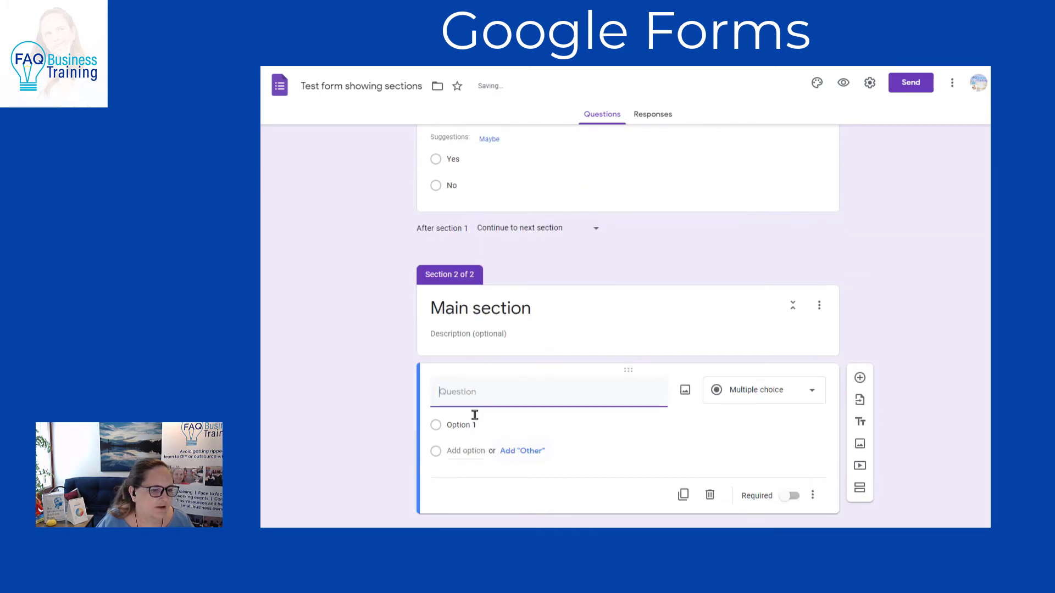
{"action": "type", "text": "Question main 1"}
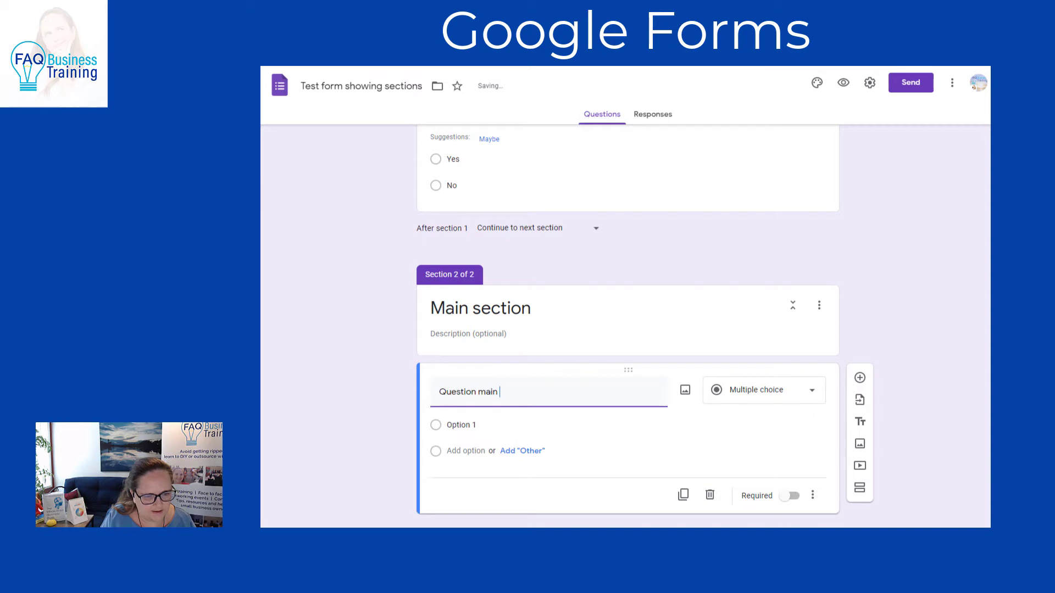
{"action": "left_click", "coordinate": [454, 426]}
{"action": "type", "text": "Yes"}
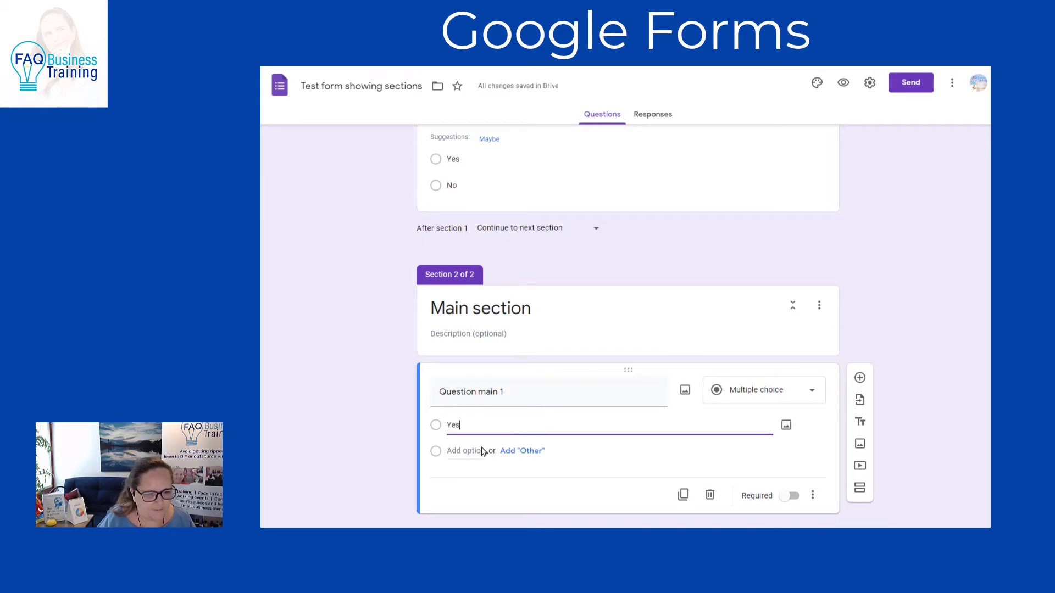
{"action": "left_click", "coordinate": [479, 451]}
{"action": "type", "text": "Mo"}
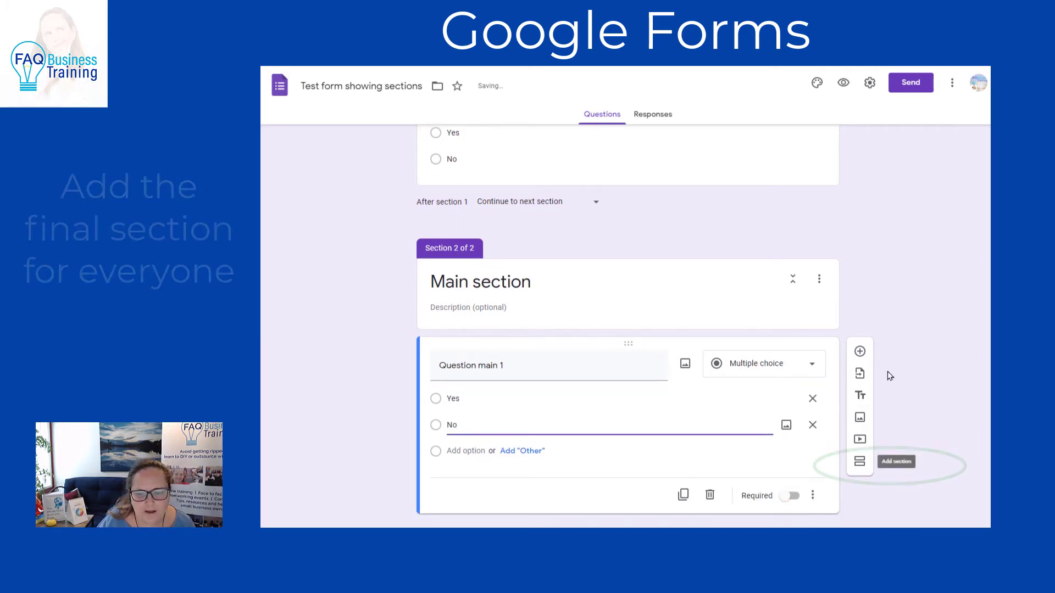
Add a third section titled 'Final section'
{"action": "left_click", "coordinate": [860, 462]}
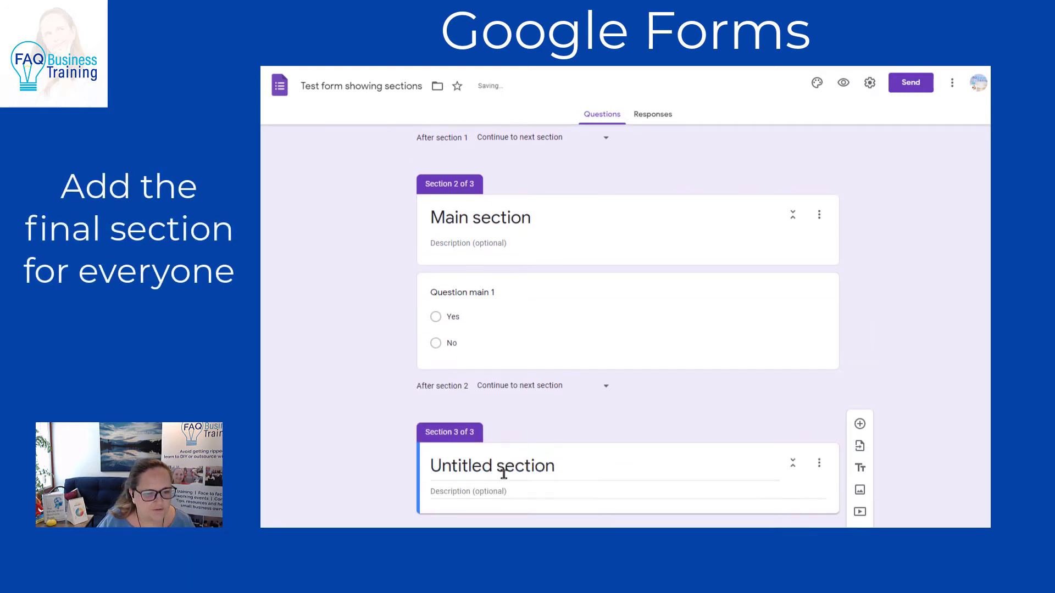
{"action": "left_click", "coordinate": [462, 466]}
{"action": "type", "text": "Final section"}
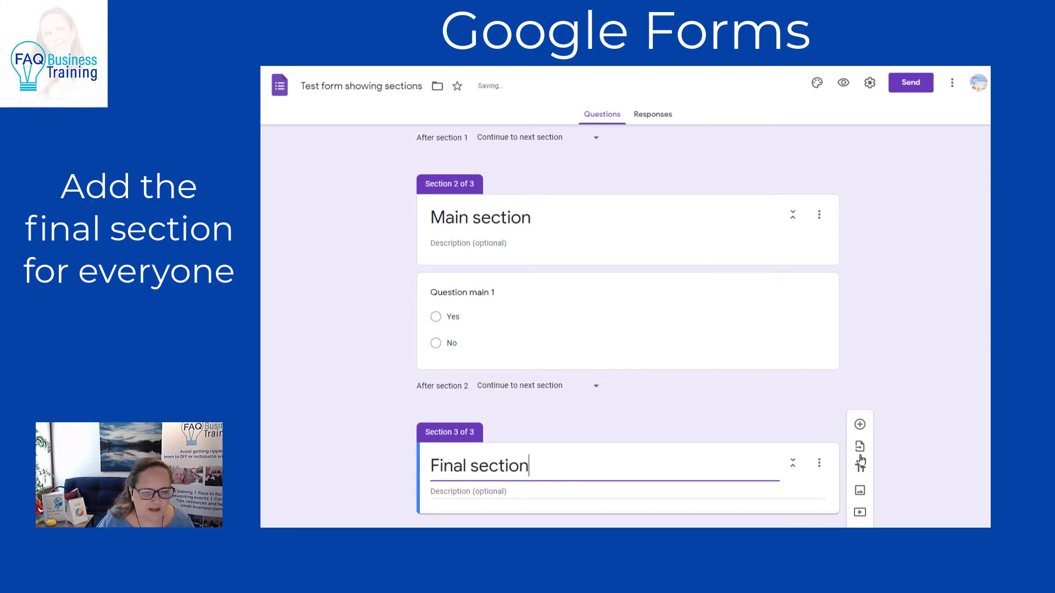
Add the paragraph question 'Any more comments to add' to the Final section
{"action": "left_click", "coordinate": [860, 425]}
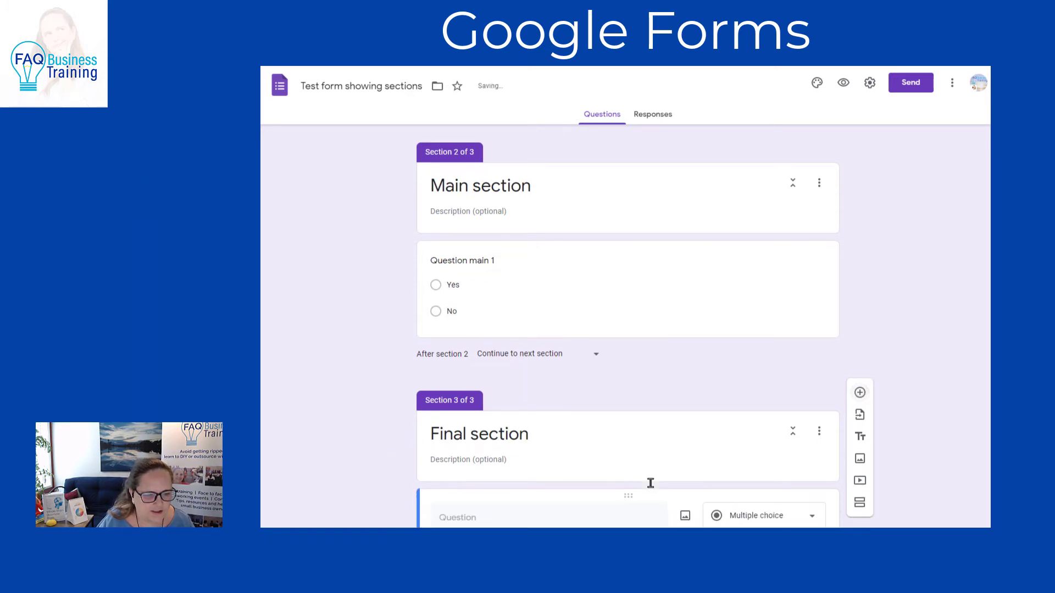
{"action": "type", "text": "Any"}
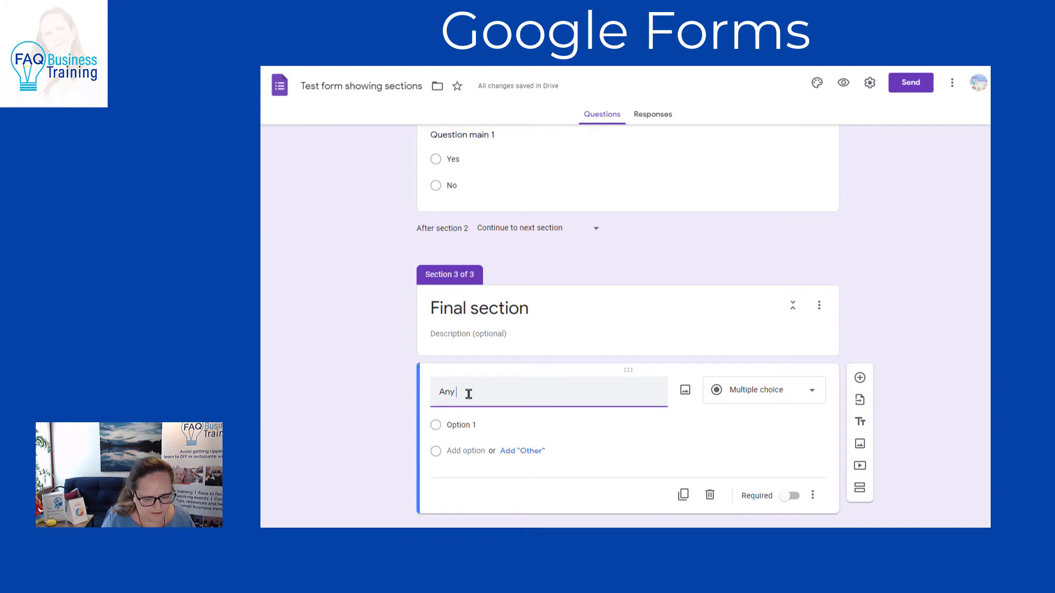
{"action": "type", "text": " more comments to c"}
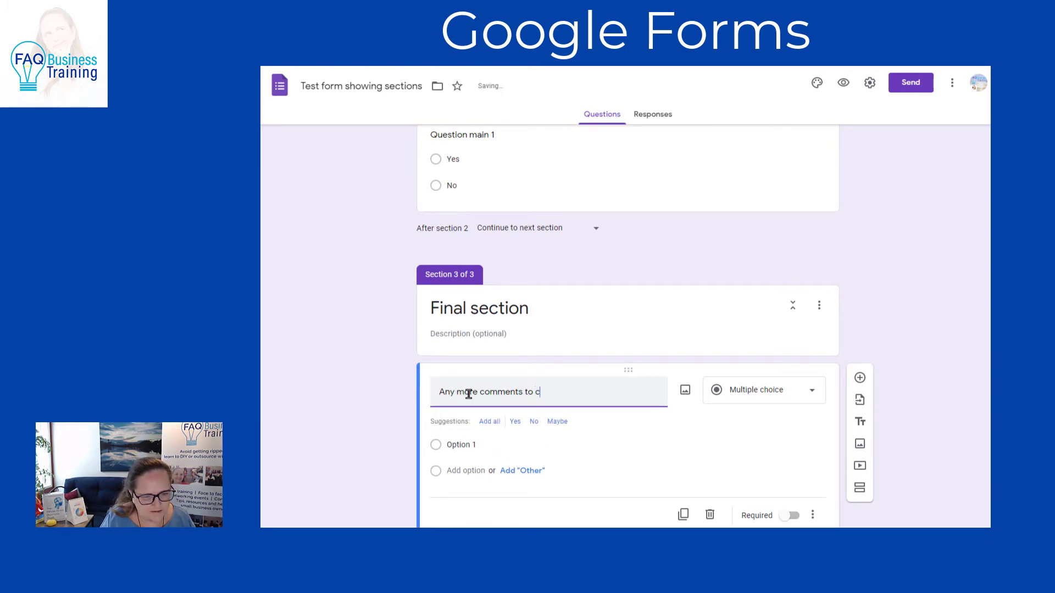
{"action": "key", "text": "BackSpace"}
{"action": "type", "text": "add"}
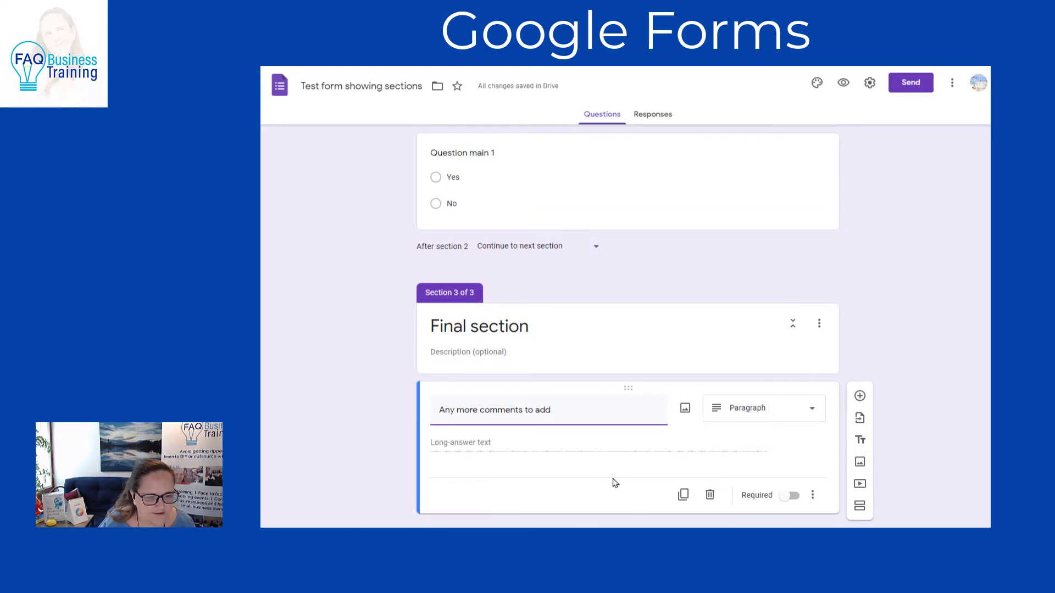
Switch on Required for the lockdown-impact question at the top of the form
{"action": "scroll", "coordinate": [713, 311], "scroll_direction": "up", "scroll_amount": 5}
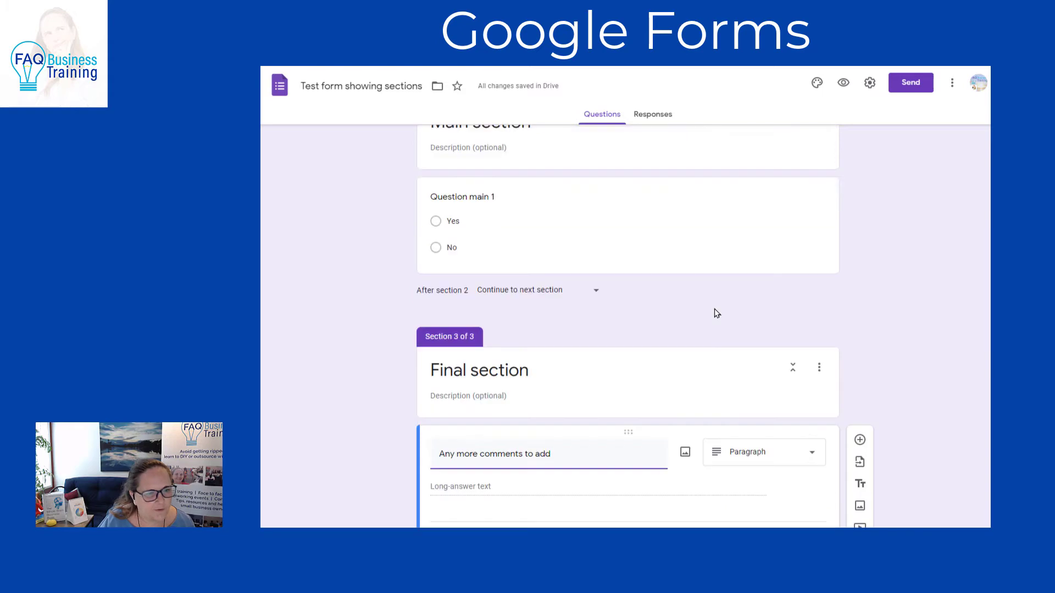
{"action": "scroll", "coordinate": [714, 316], "scroll_direction": "up", "scroll_amount": 6}
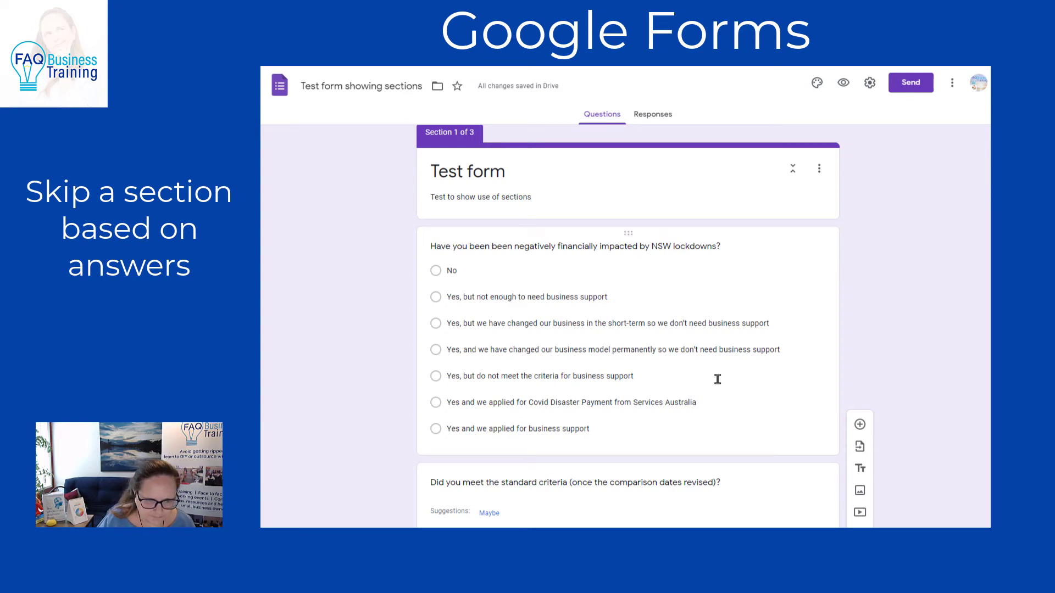
{"action": "left_click", "coordinate": [602, 270]}
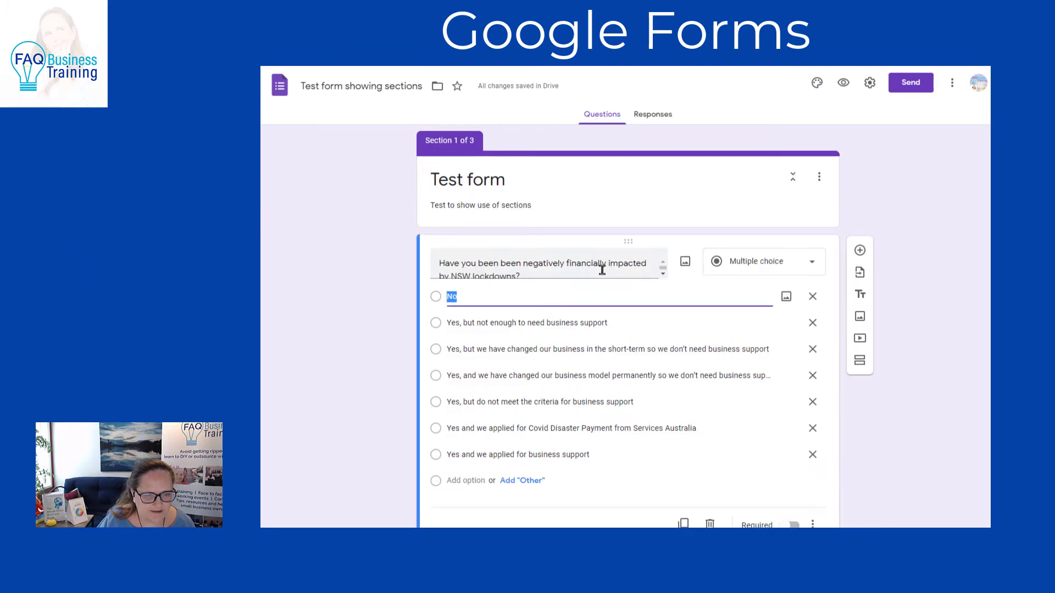
{"action": "scroll", "coordinate": [602, 270], "scroll_direction": "down", "scroll_amount": 1}
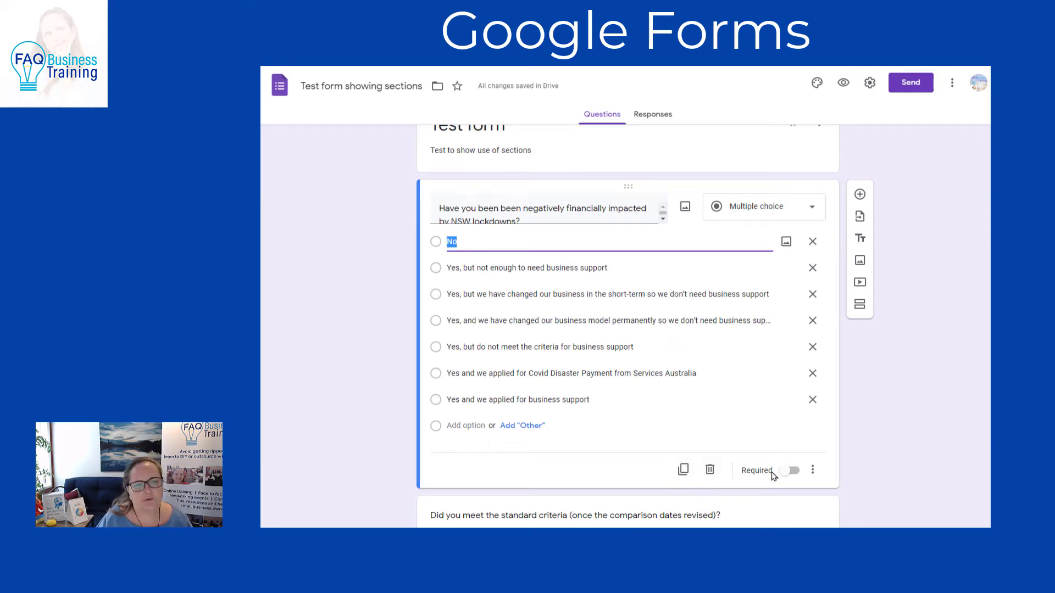
{"action": "left_click", "coordinate": [794, 471]}
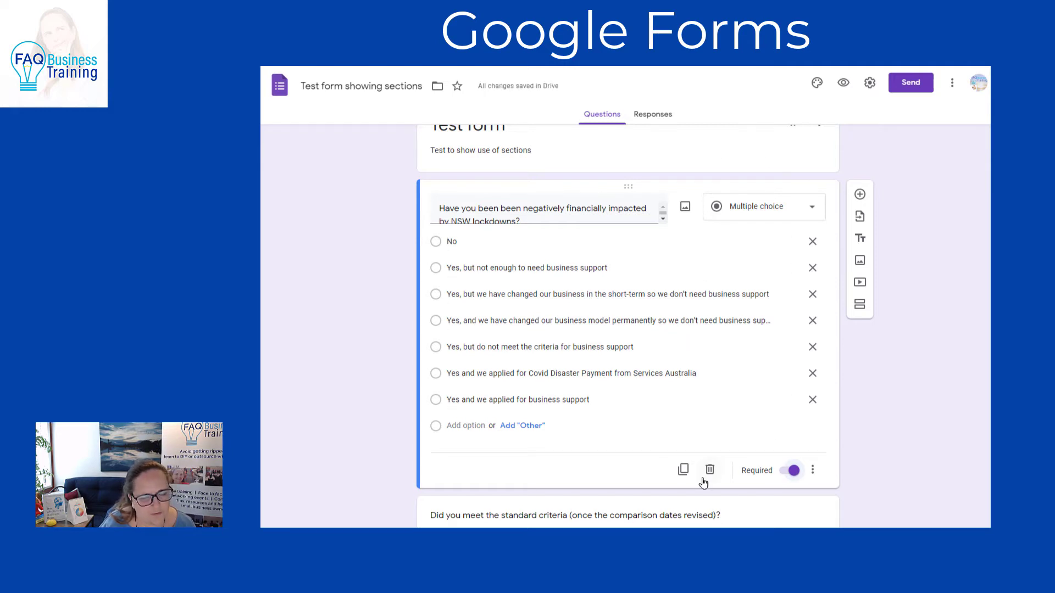
Enable go-to-section-based-on-answer and route the first four lockdown answers to section 3 (Final section)
{"action": "left_click", "coordinate": [812, 472]}
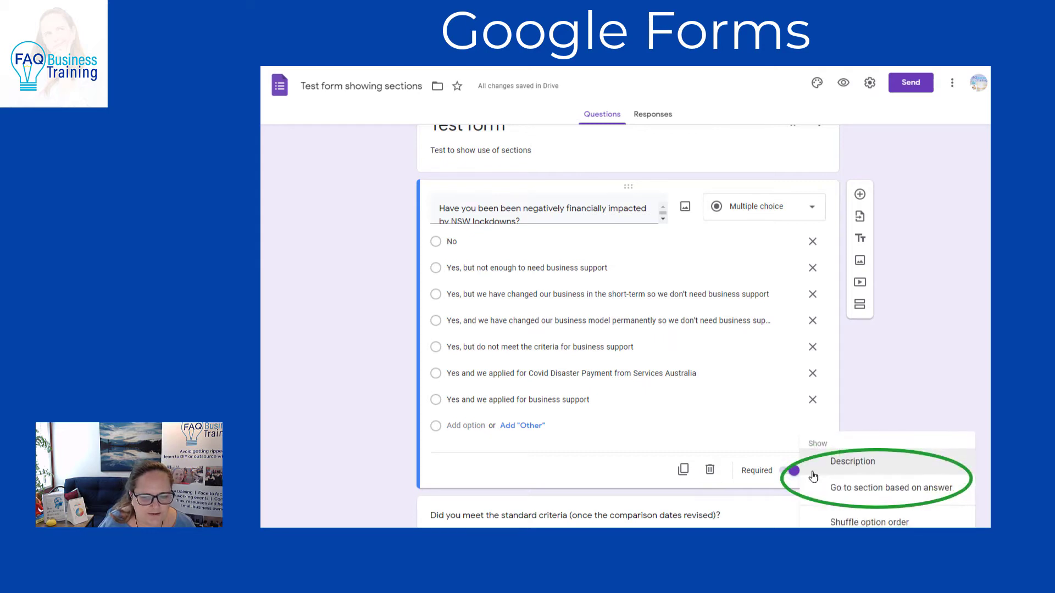
{"action": "left_click", "coordinate": [851, 489]}
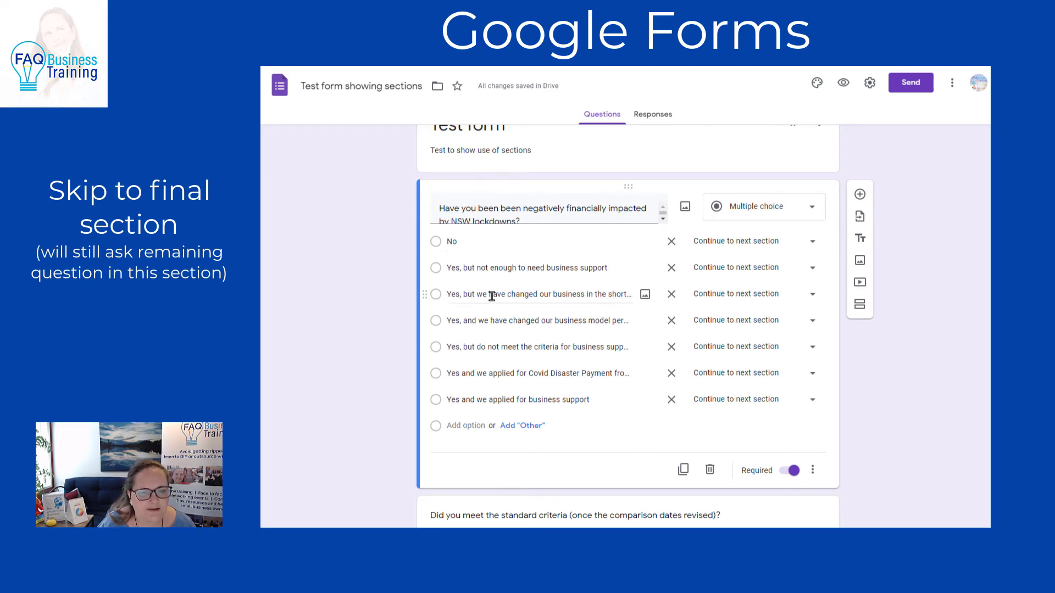
{"action": "left_click", "coordinate": [812, 244]}
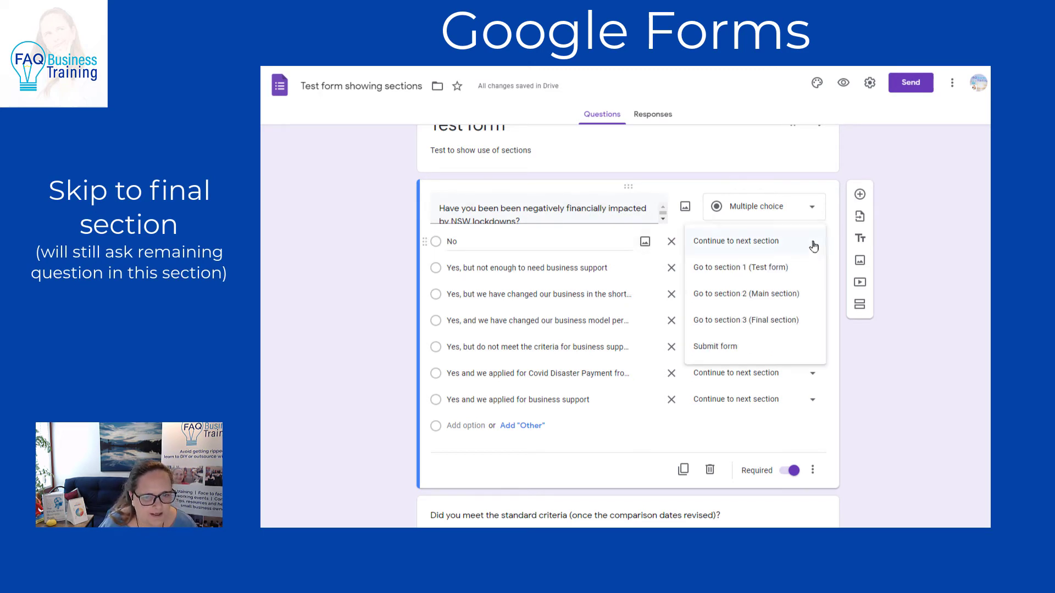
{"action": "left_click", "coordinate": [758, 324]}
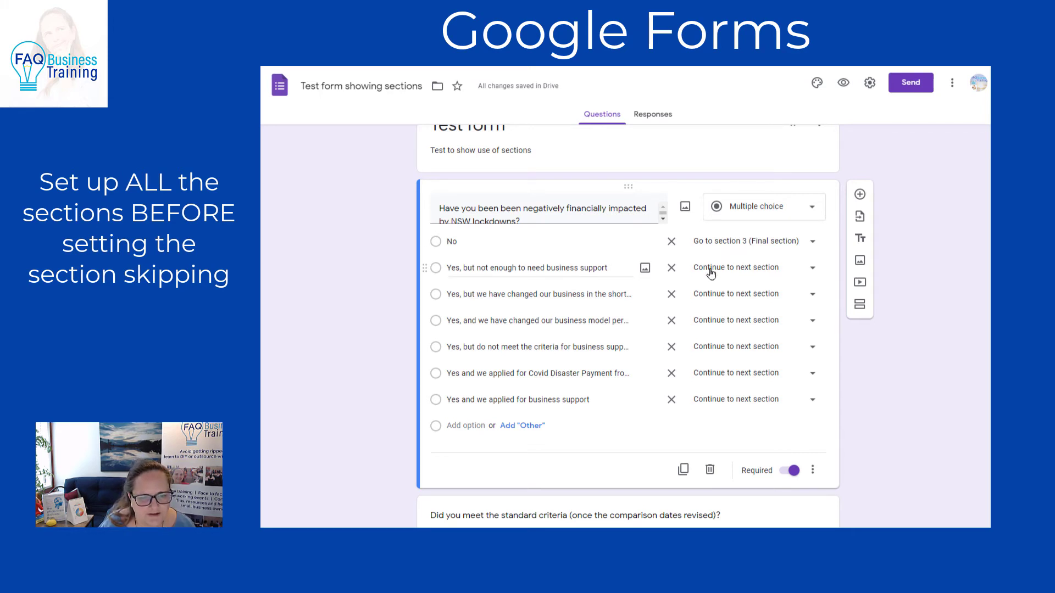
{"action": "left_click", "coordinate": [812, 268]}
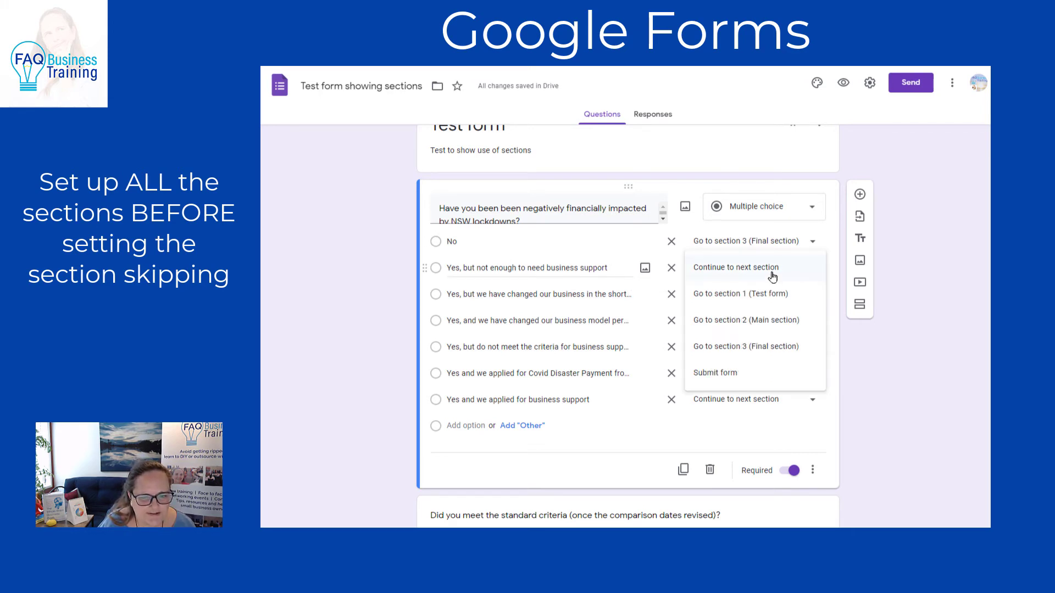
{"action": "left_click", "coordinate": [747, 346]}
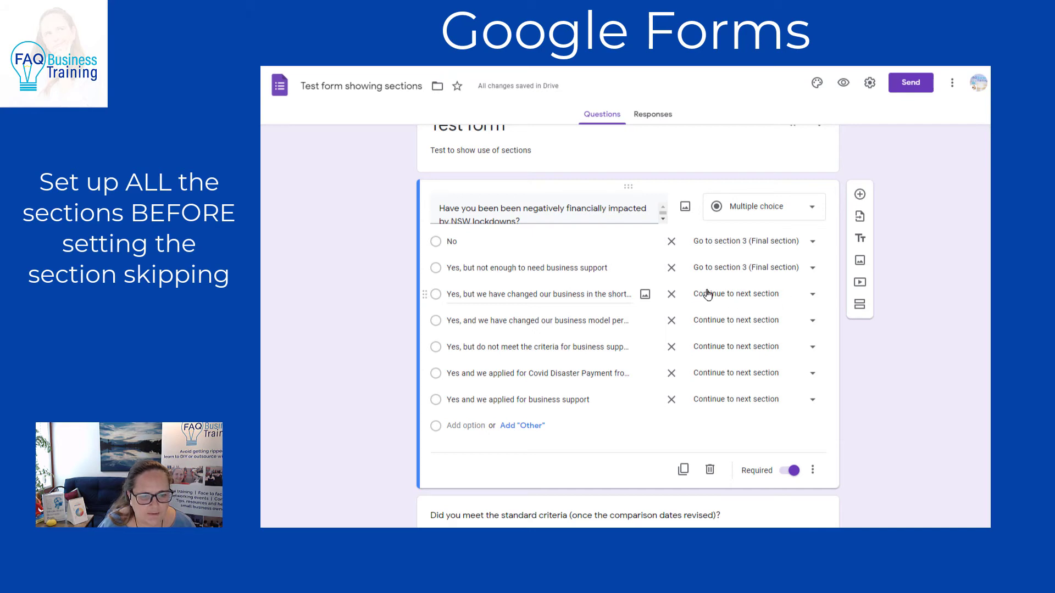
{"action": "left_click", "coordinate": [735, 294]}
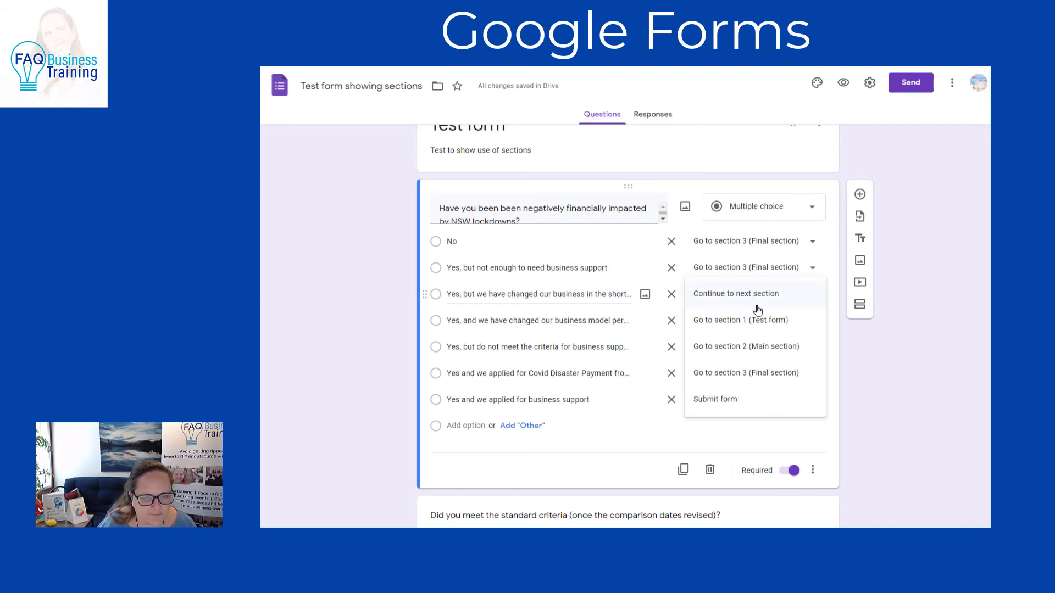
{"action": "left_click", "coordinate": [724, 373]}
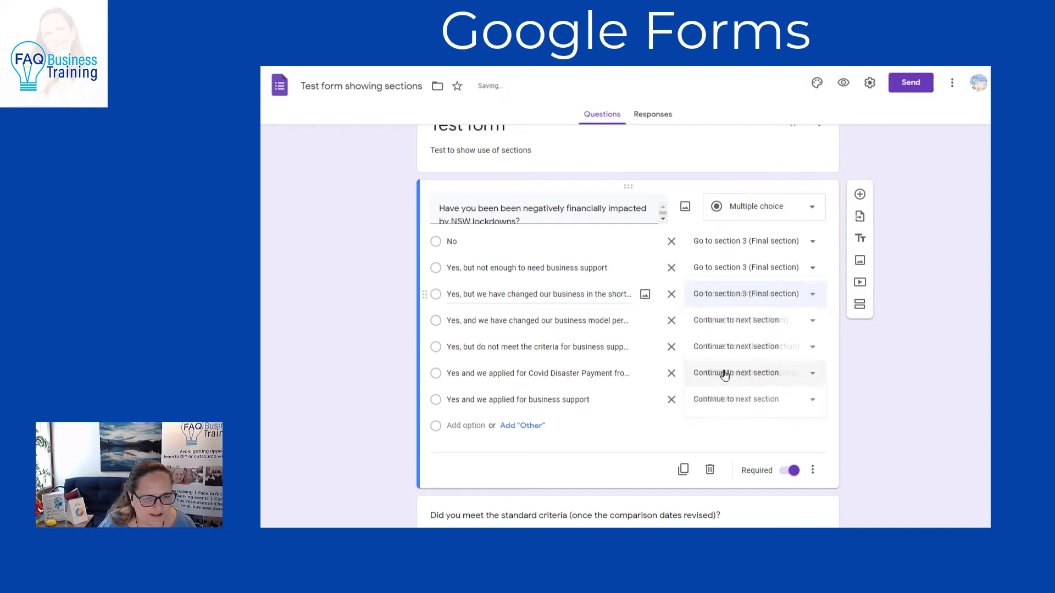
{"action": "left_click", "coordinate": [769, 322]}
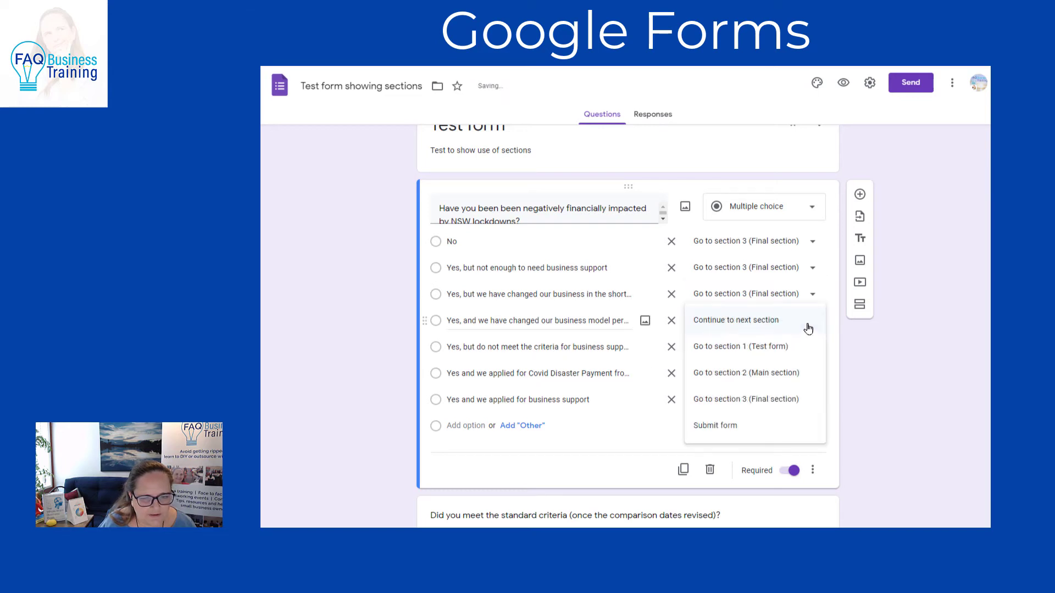
{"action": "left_click", "coordinate": [743, 399]}
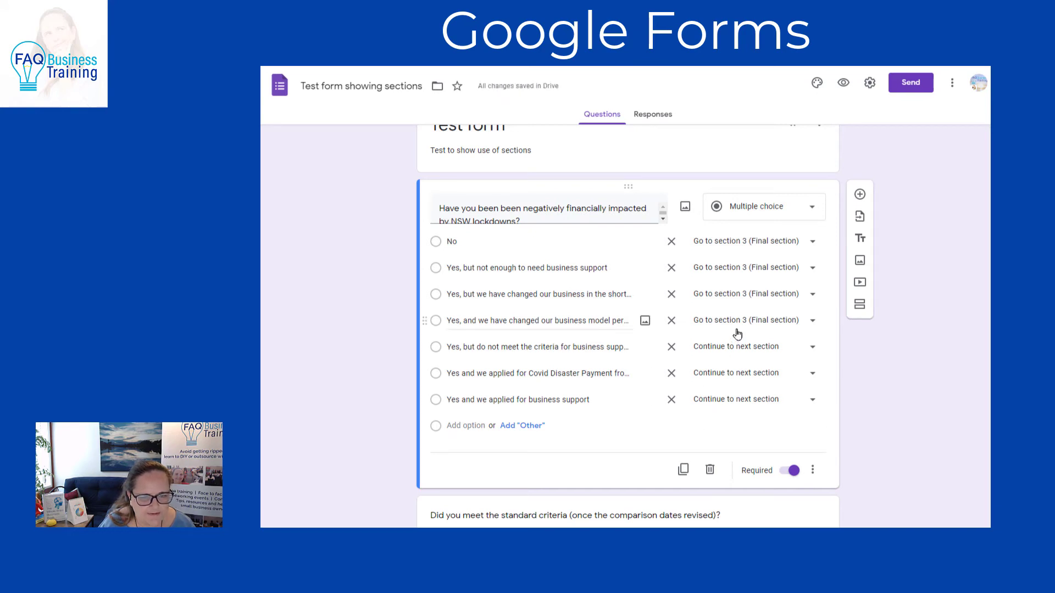
{"action": "scroll", "coordinate": [734, 351], "scroll_direction": "down", "scroll_amount": 2}
Make the standard-criteria question required
{"action": "scroll", "coordinate": [570, 396], "scroll_direction": "down", "scroll_amount": 1}
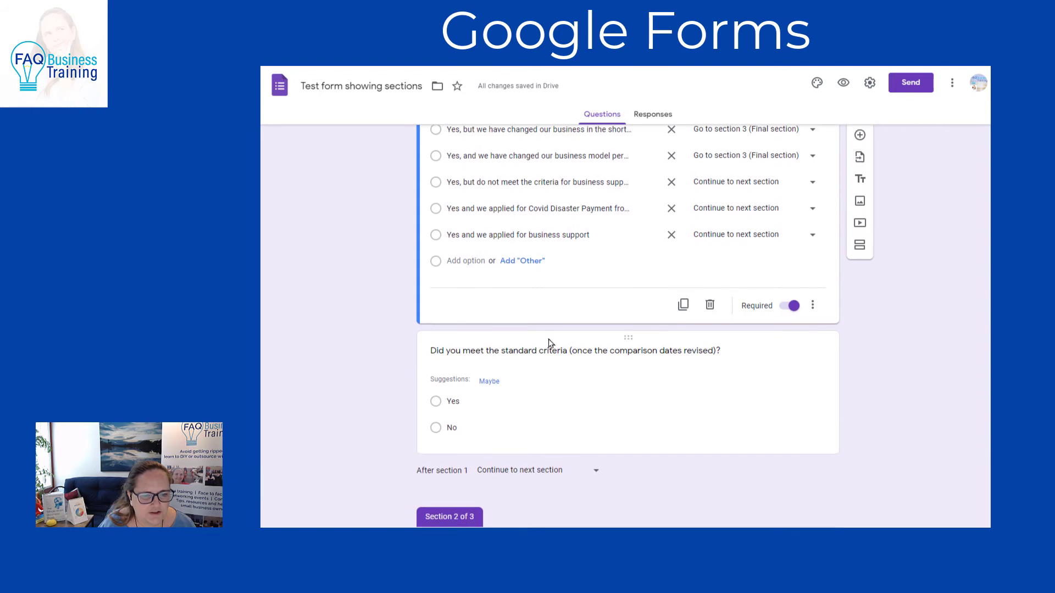
{"action": "left_click", "coordinate": [736, 443]}
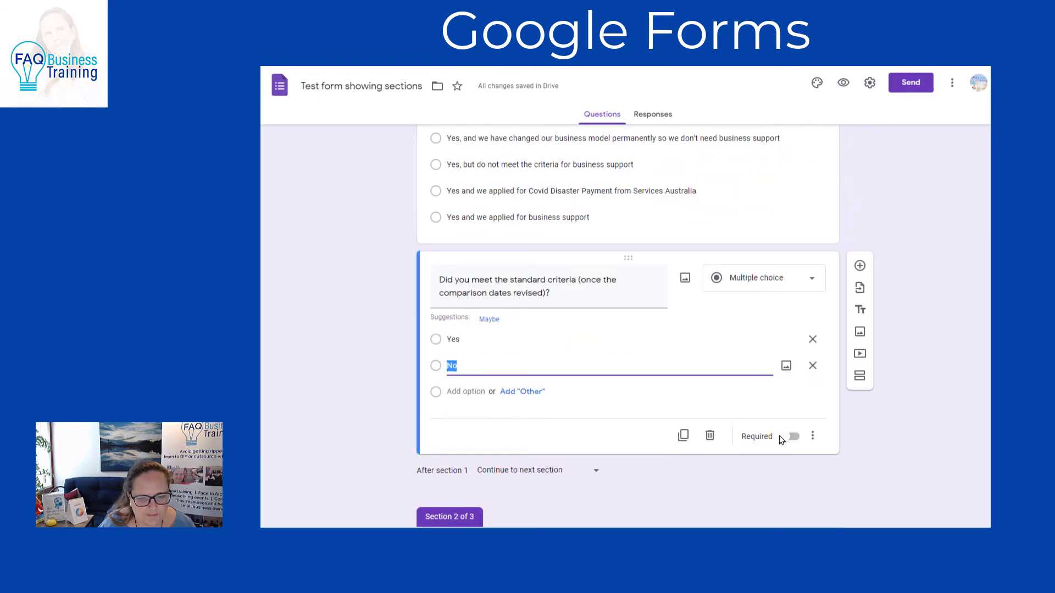
{"action": "left_click", "coordinate": [794, 438]}
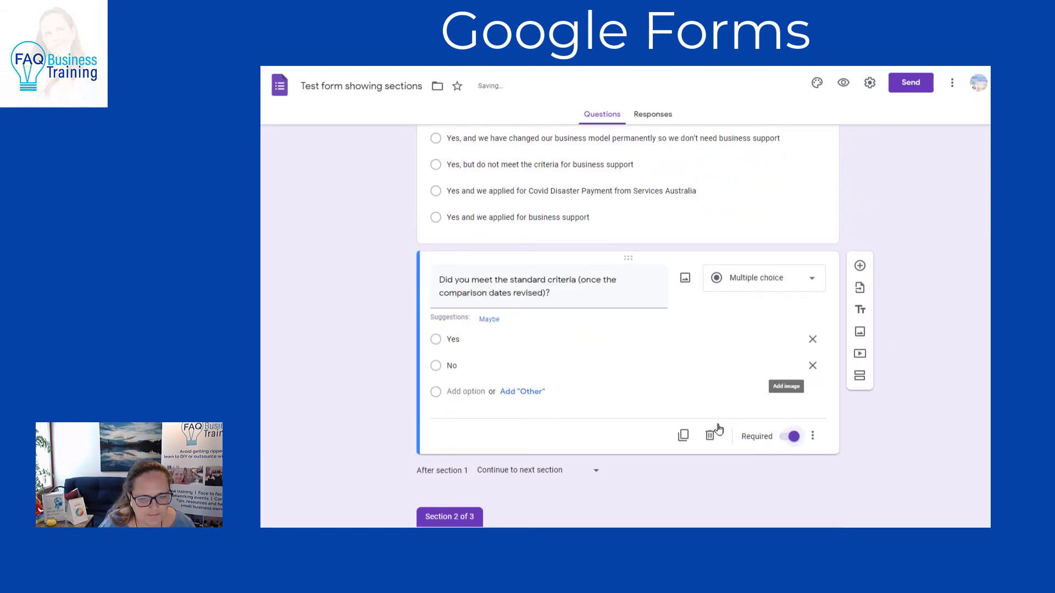
Select Question main 1 and show its more-options menu
{"action": "scroll", "coordinate": [463, 294], "scroll_direction": "down", "scroll_amount": 5}
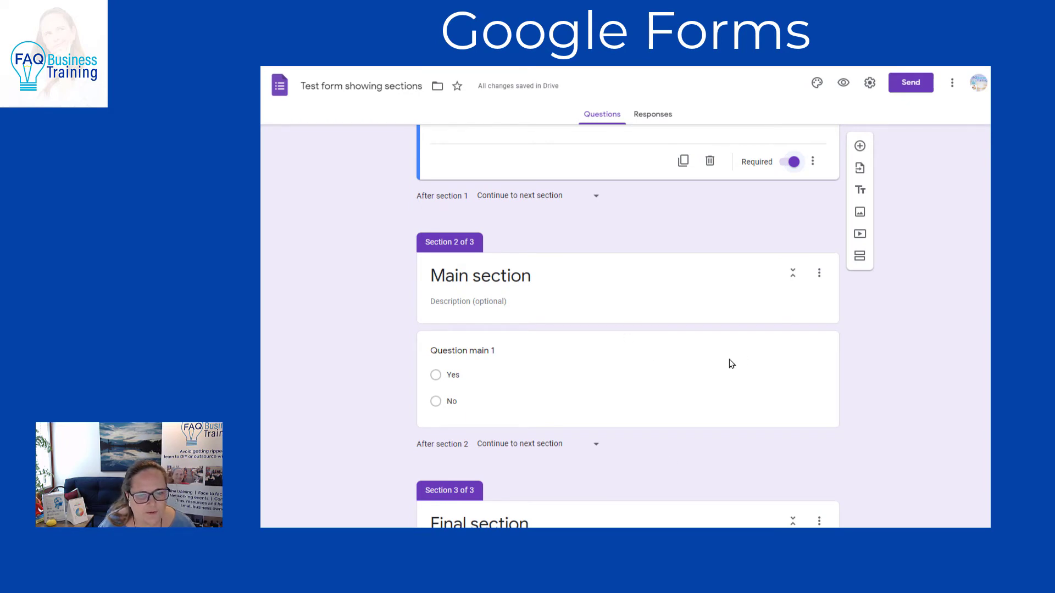
{"action": "left_click", "coordinate": [728, 388]}
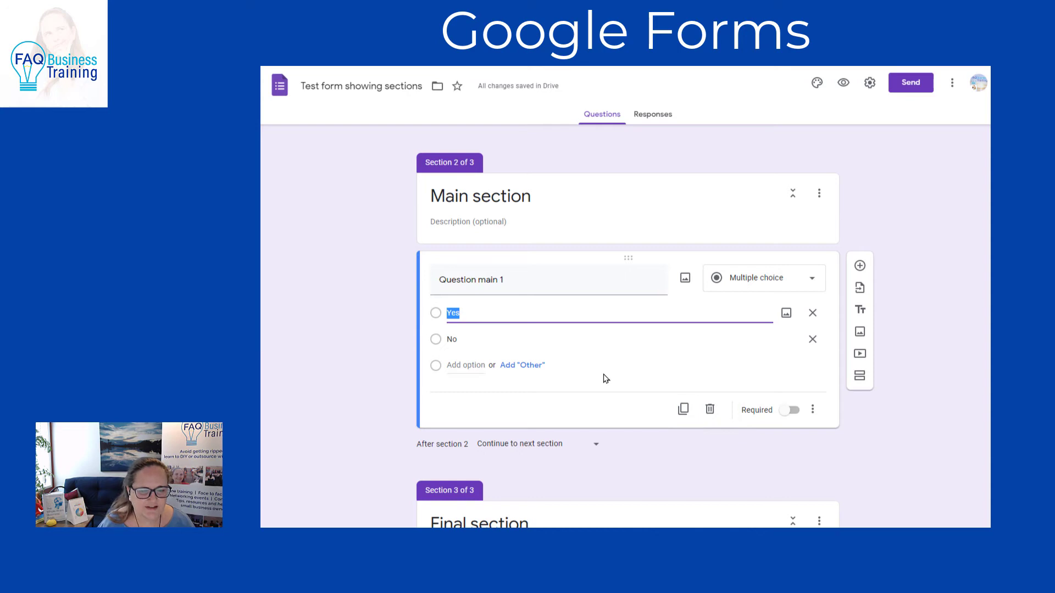
{"action": "scroll", "coordinate": [601, 337], "scroll_direction": "down", "scroll_amount": 3}
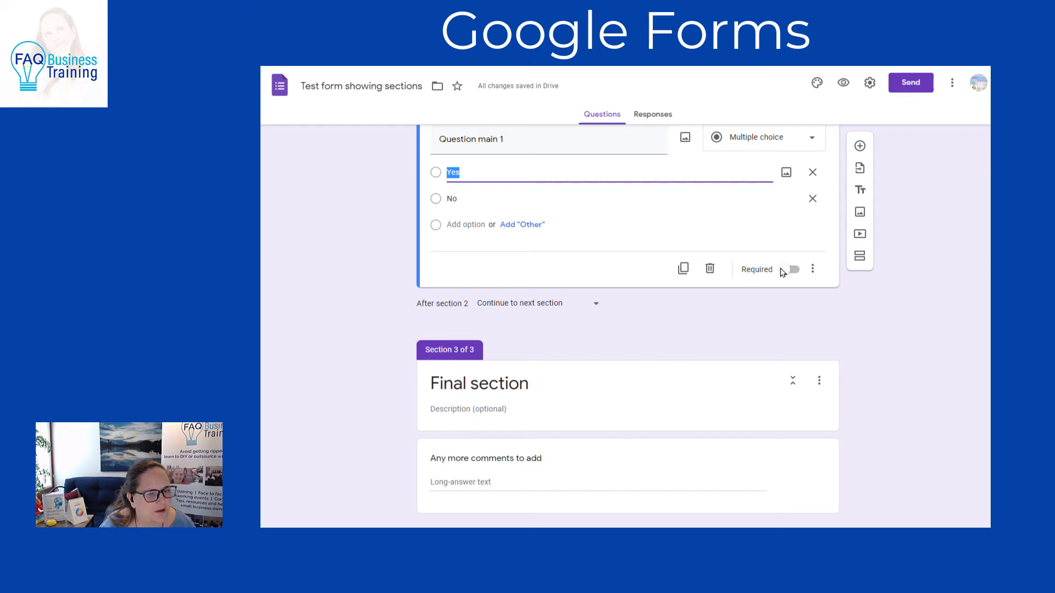
{"action": "left_click", "coordinate": [813, 269]}
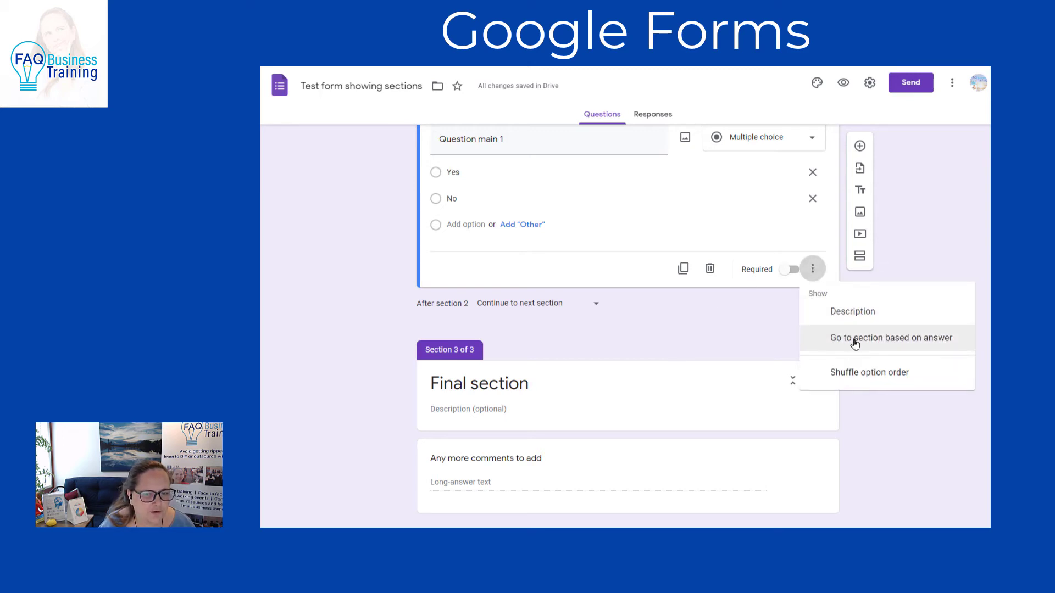
{"action": "left_click", "coordinate": [892, 337]}
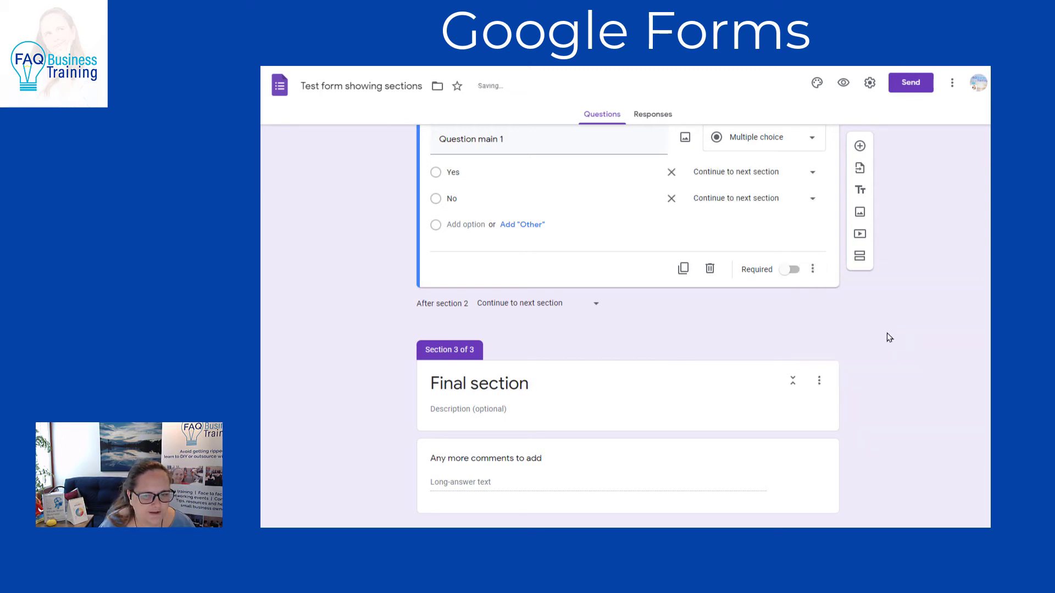
{"action": "left_click", "coordinate": [813, 174]}
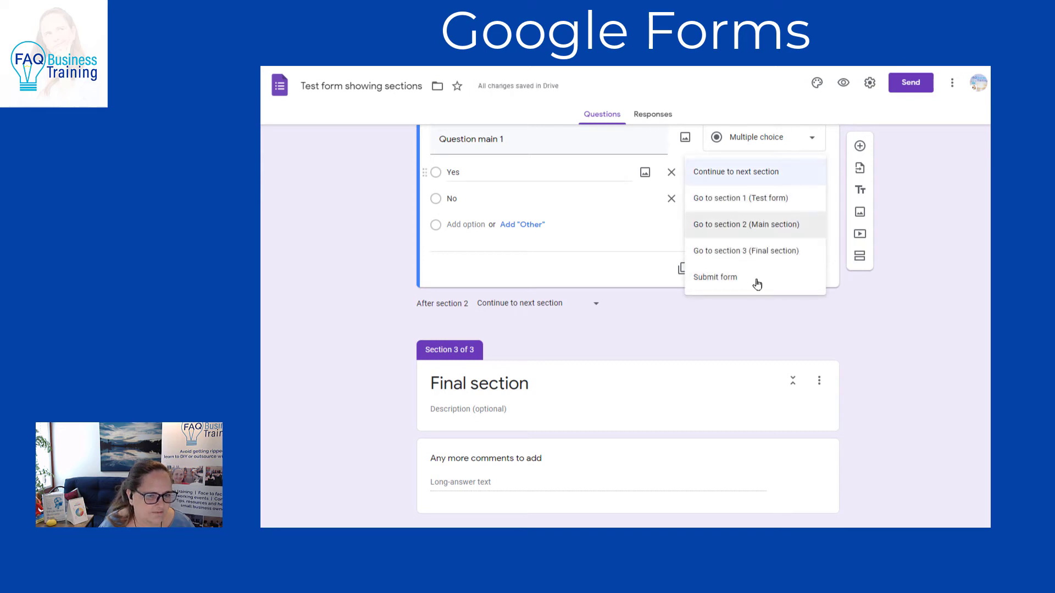
{"action": "left_click", "coordinate": [745, 324]}
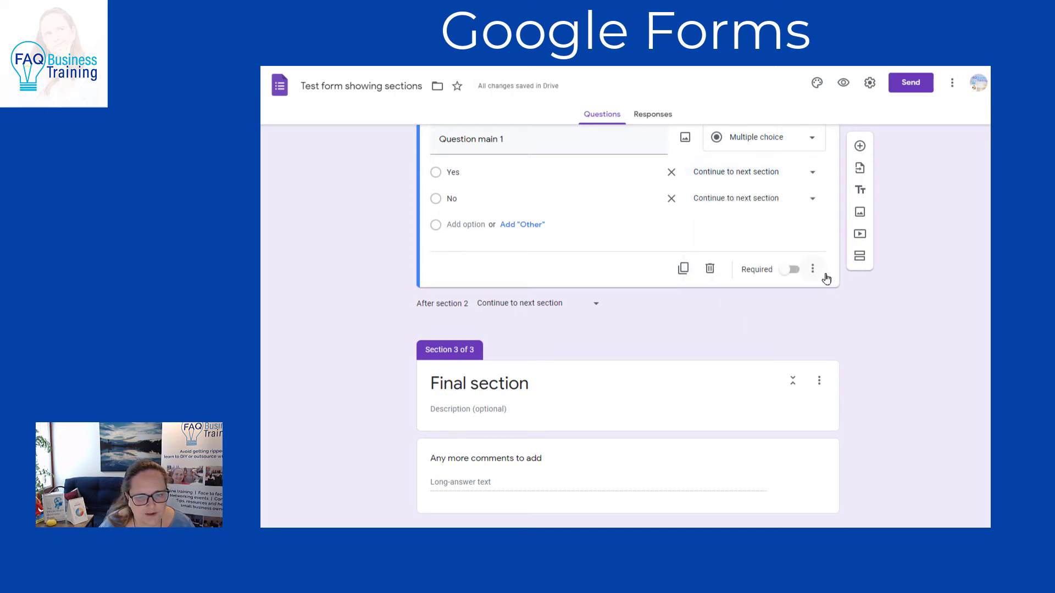
{"action": "left_click", "coordinate": [813, 268]}
{"action": "left_click", "coordinate": [837, 337]}
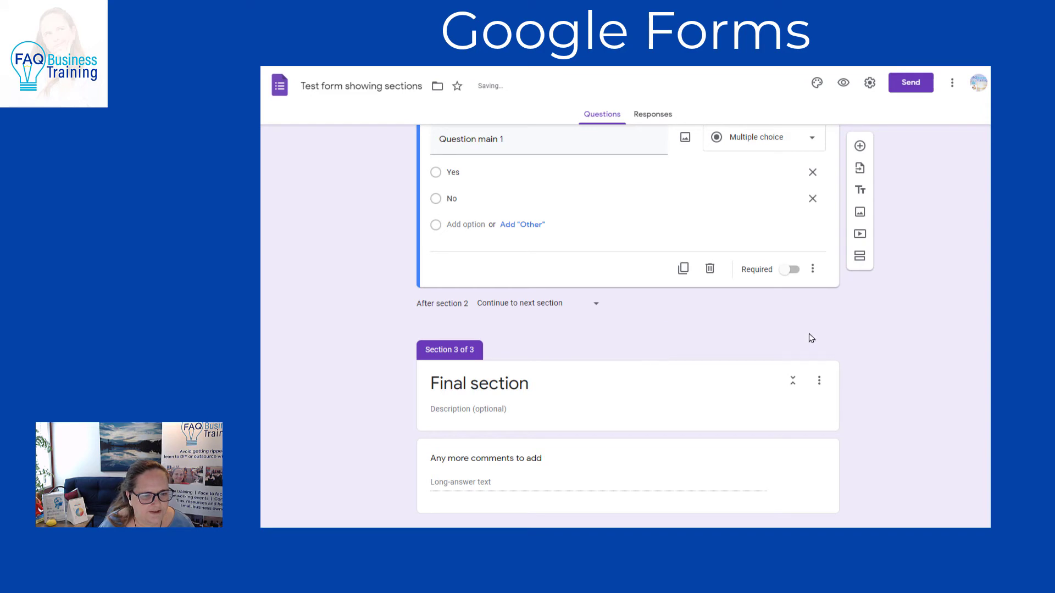
{"action": "scroll", "coordinate": [718, 377], "scroll_direction": "up", "scroll_amount": 10}
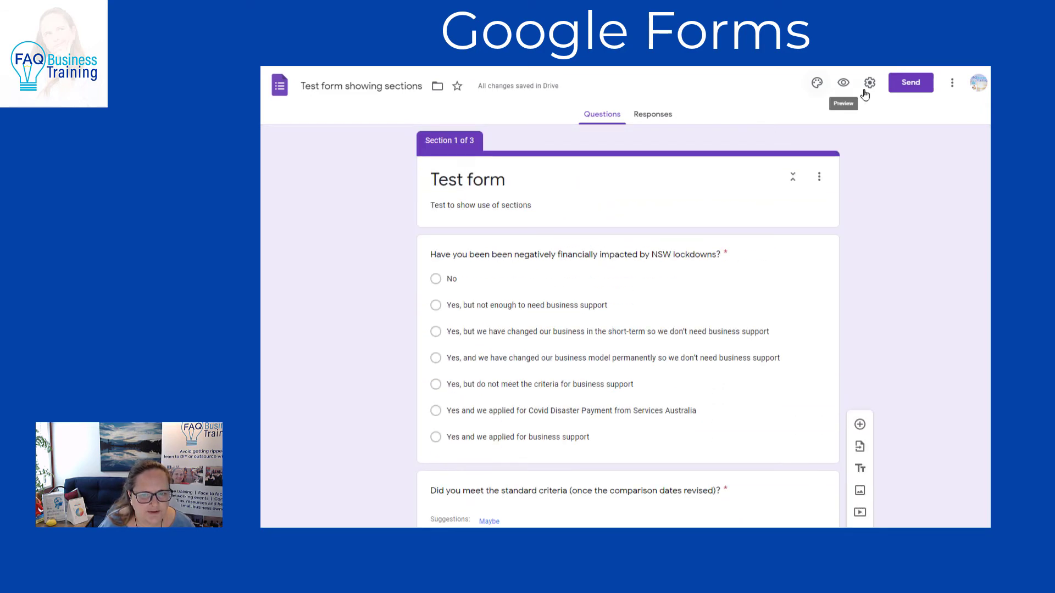
In the preview, answer 'business model changed permanently' and No for standard criteria
{"action": "left_click", "coordinate": [844, 83]}
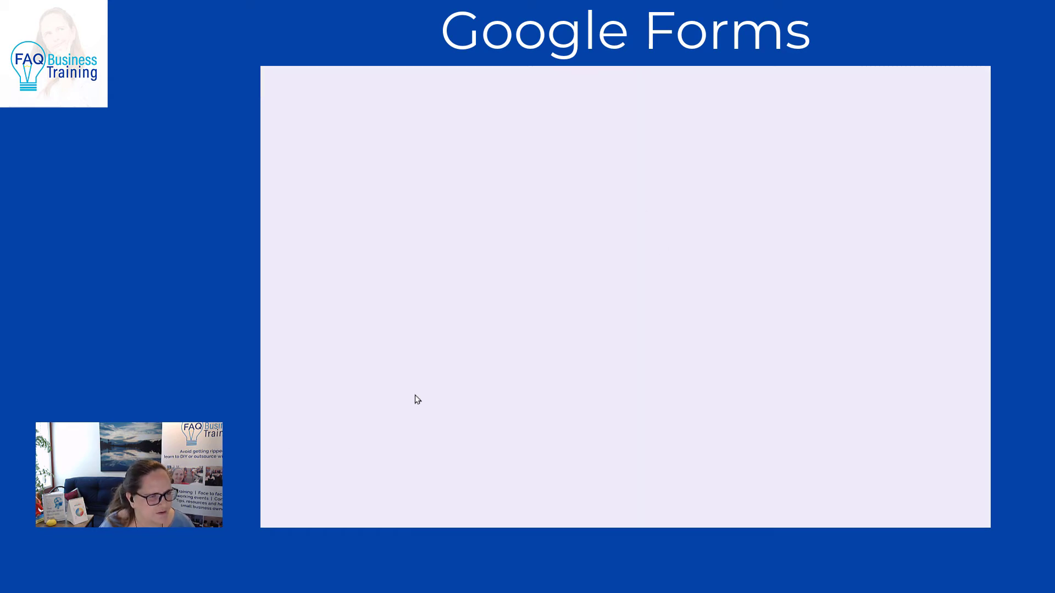
{"action": "scroll", "coordinate": [830, 401], "scroll_direction": "down", "scroll_amount": 1}
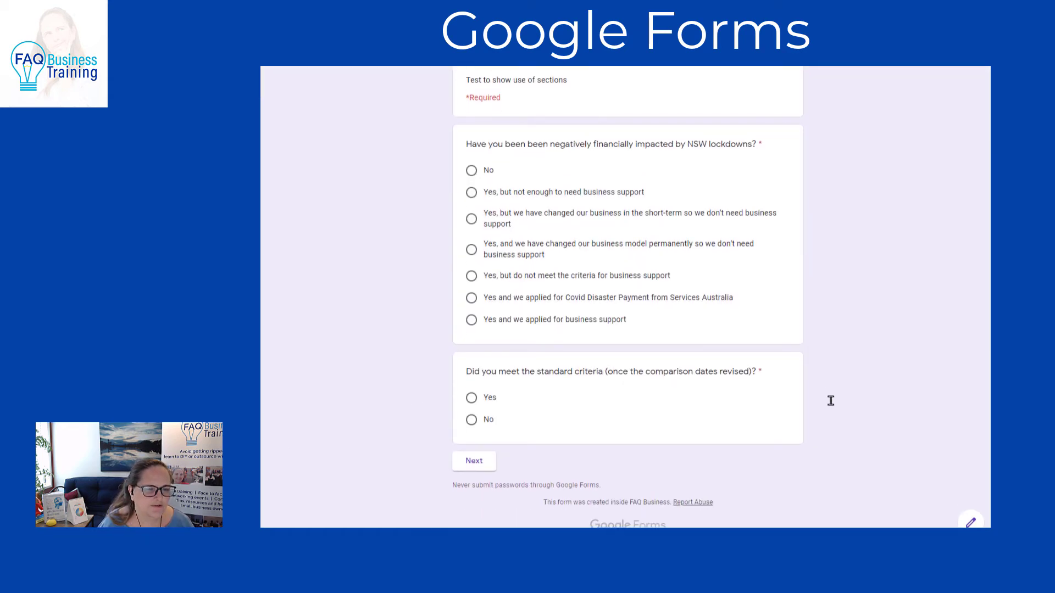
{"action": "scroll", "coordinate": [830, 401], "scroll_direction": "up", "scroll_amount": 1}
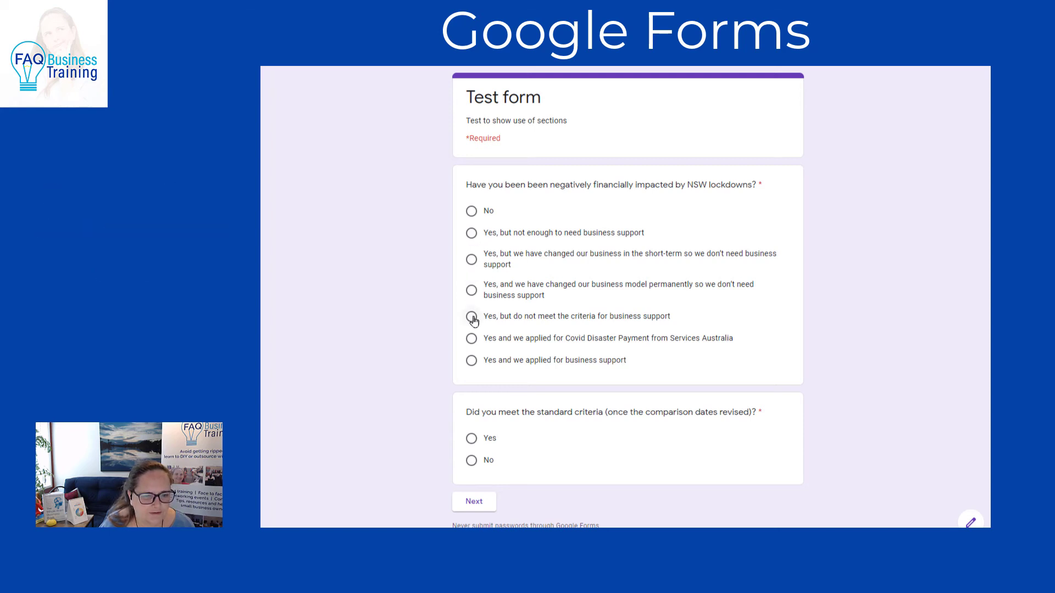
{"action": "left_click", "coordinate": [472, 290]}
{"action": "left_click", "coordinate": [472, 461]}
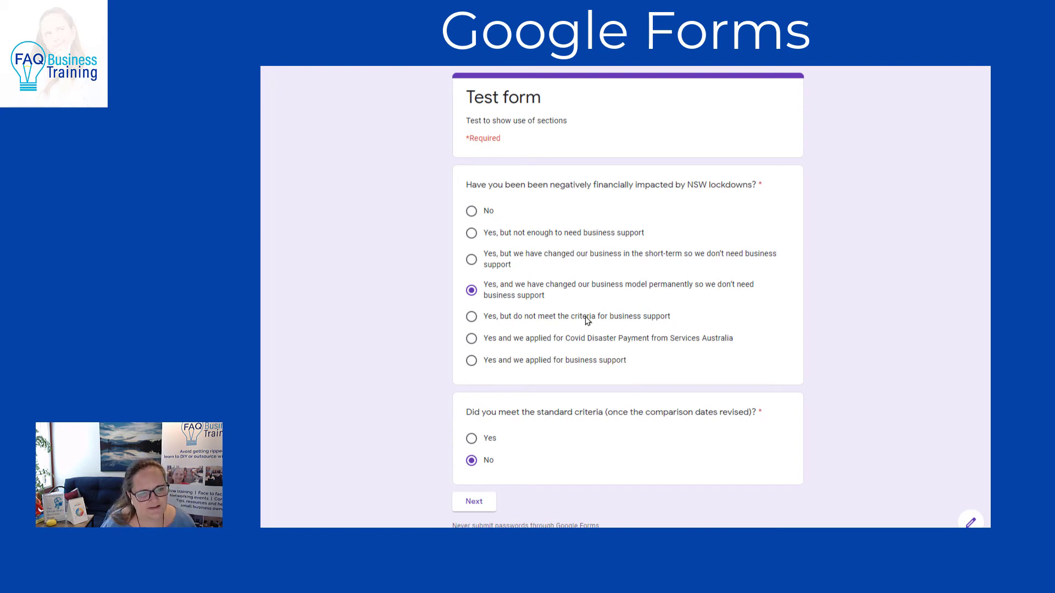
Move between the preview's first page and Main section page, ending back on the first page
{"action": "left_click", "coordinate": [474, 502]}
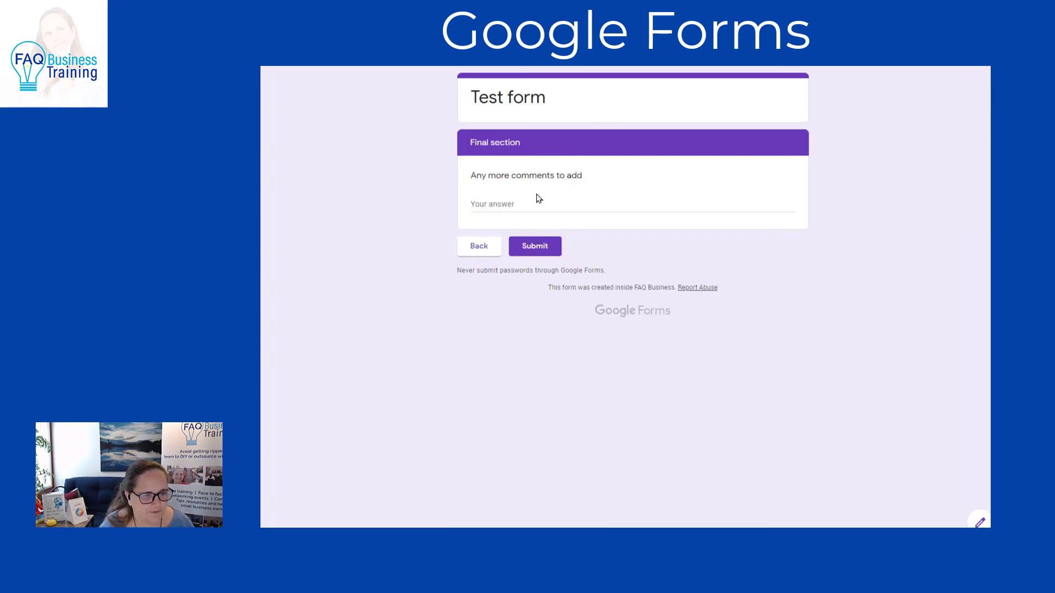
{"action": "left_click", "coordinate": [481, 250]}
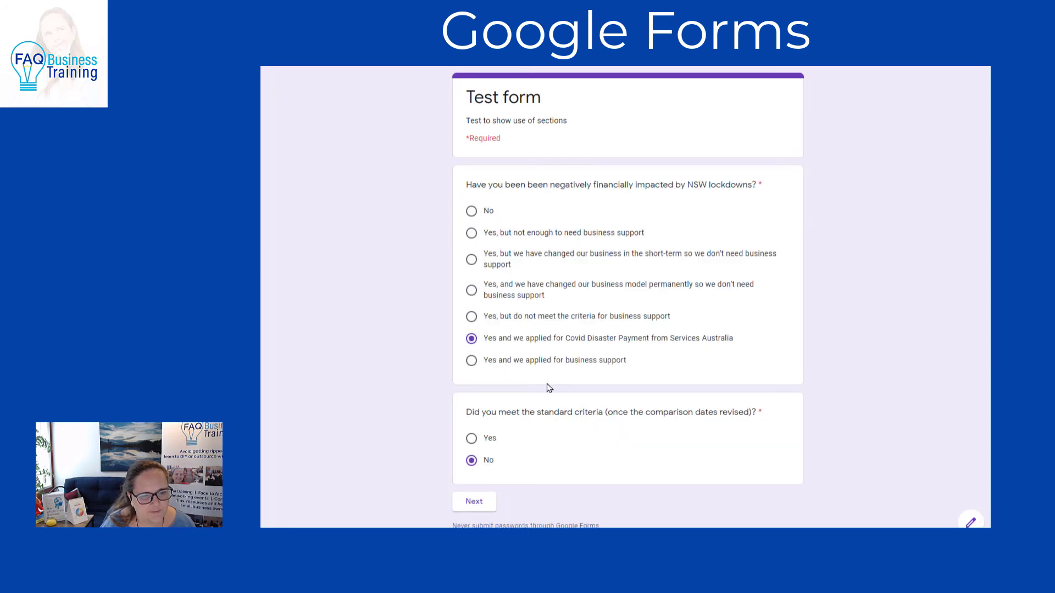
{"action": "left_click", "coordinate": [479, 502]}
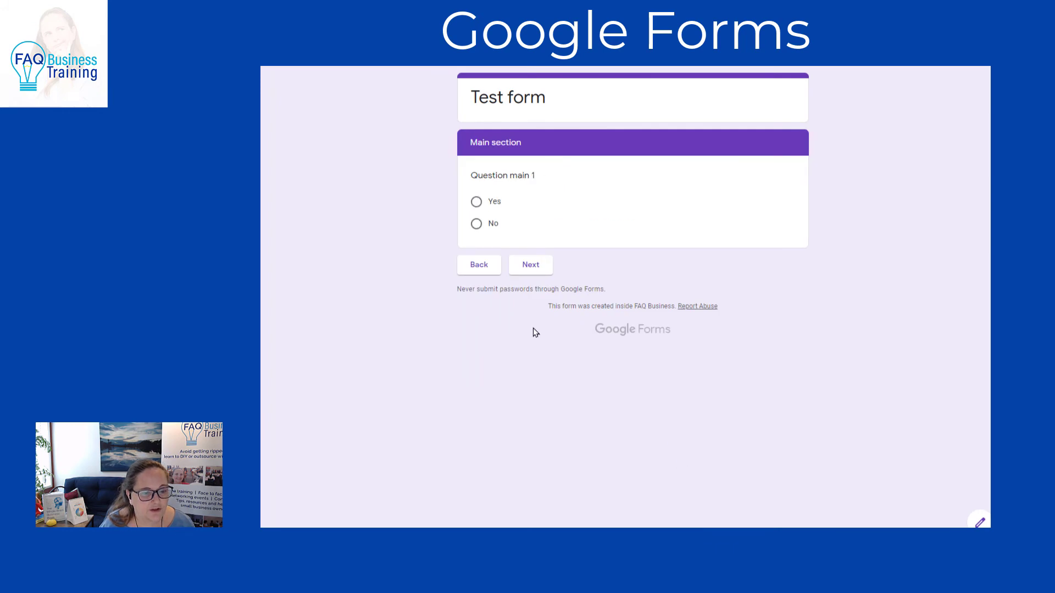
{"action": "left_click", "coordinate": [483, 268]}
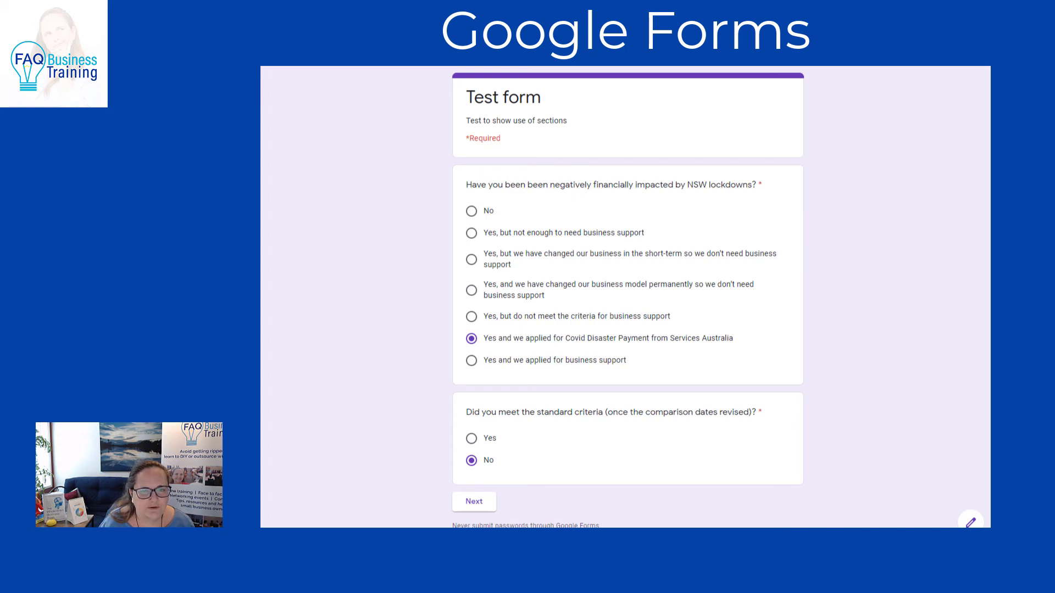
Leave the preview and return to the form editor
{"action": "key", "text": "F5"}
{"action": "left_click", "coordinate": [691, 102]}
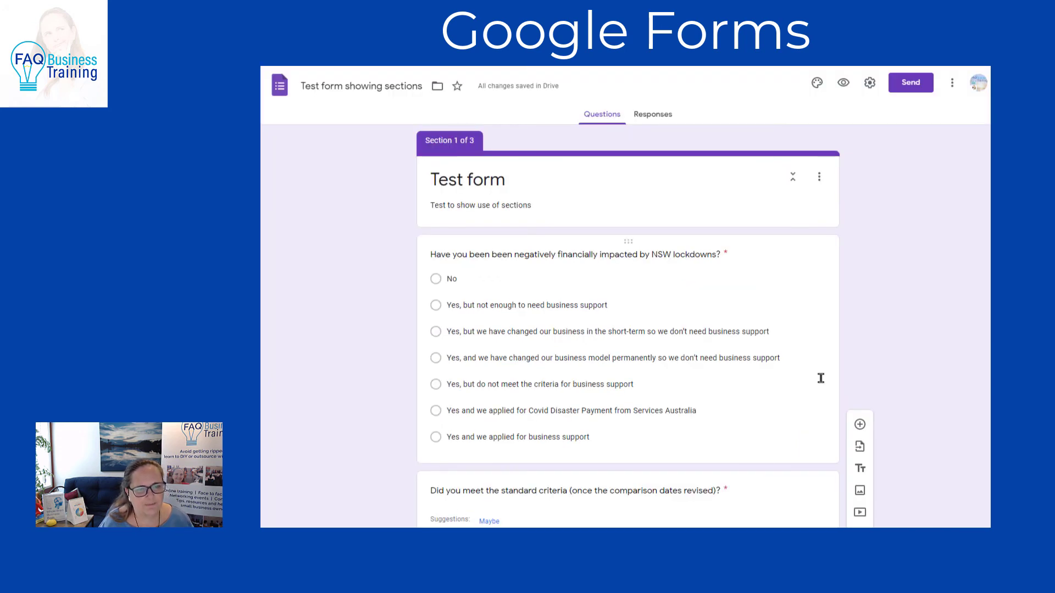
{"action": "scroll", "coordinate": [653, 358], "scroll_direction": "down", "scroll_amount": 8}
{"action": "scroll", "coordinate": [541, 455], "scroll_direction": "down", "scroll_amount": 4}
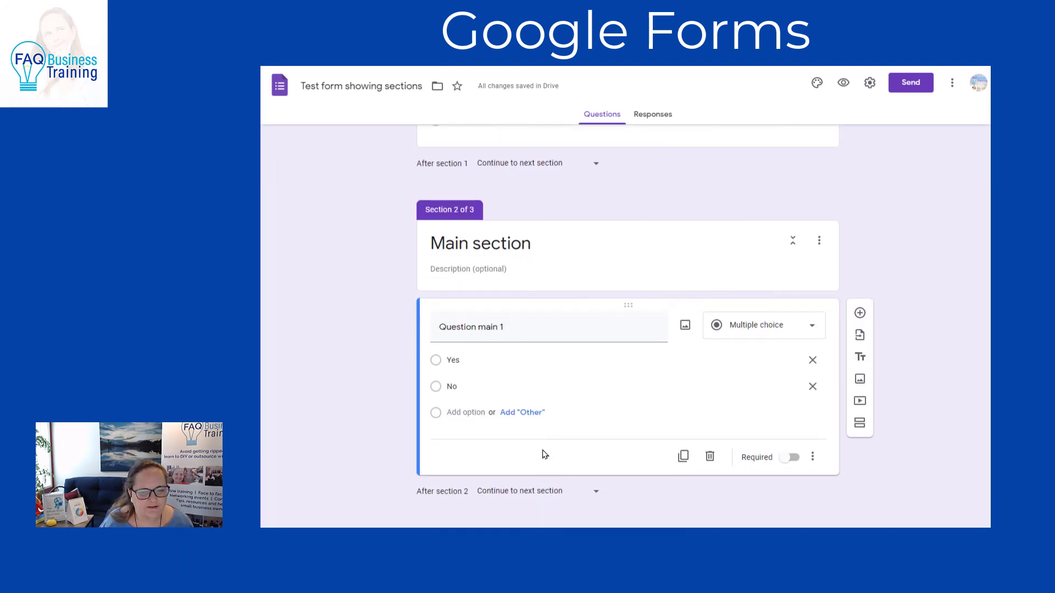
{"action": "scroll", "coordinate": [526, 396], "scroll_direction": "up", "scroll_amount": 3}
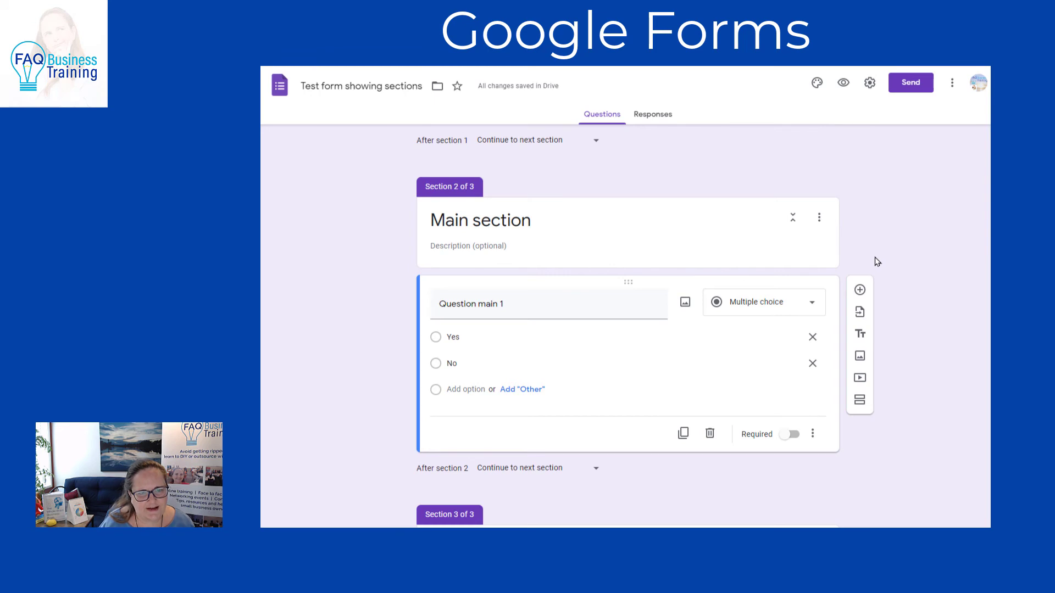
Show the Send form email options and try the 'Include form in email' checkbox
{"action": "left_click", "coordinate": [908, 86]}
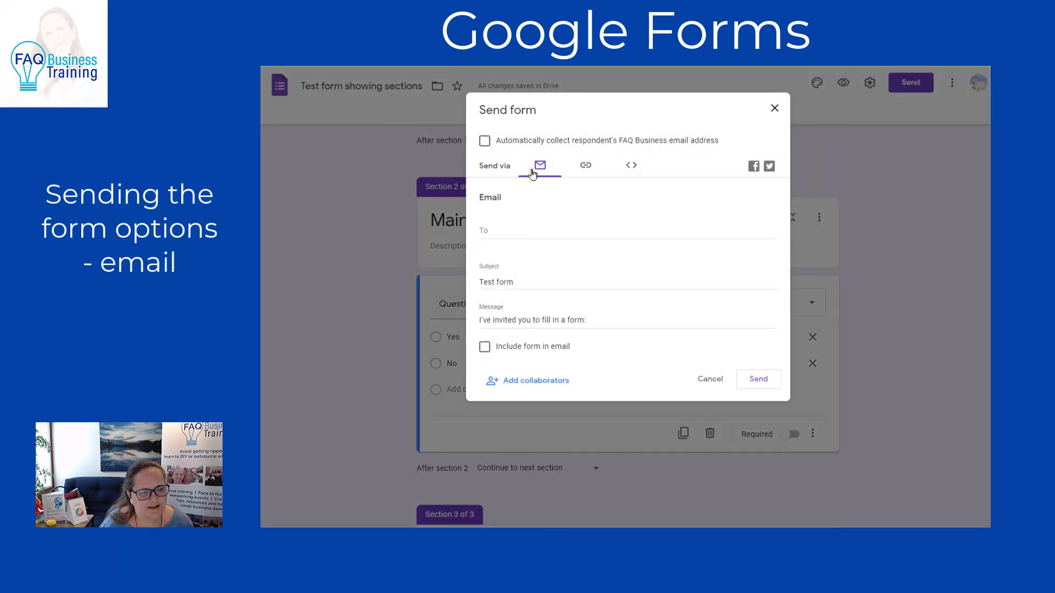
{"action": "scroll", "coordinate": [547, 267], "scroll_direction": "down", "scroll_amount": 2}
{"action": "scroll", "coordinate": [548, 267], "scroll_direction": "down", "scroll_amount": 2}
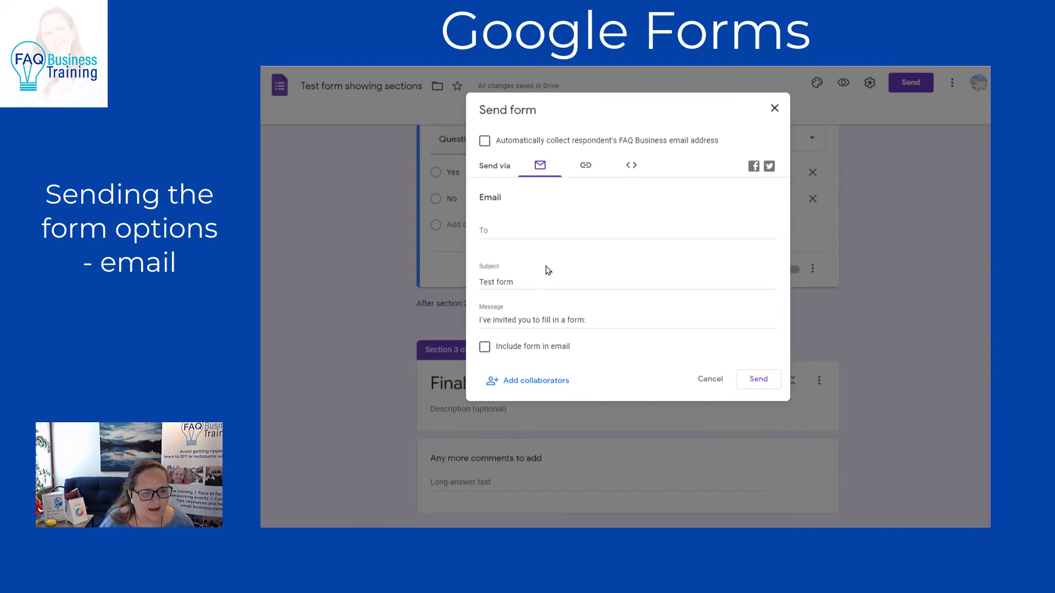
{"action": "left_click", "coordinate": [484, 347]}
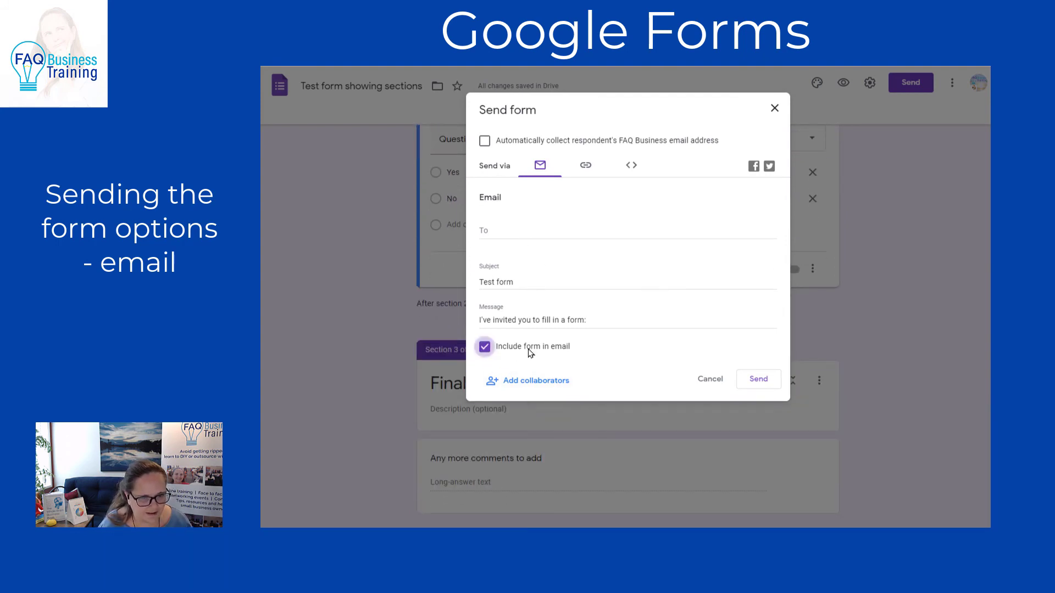
{"action": "left_click", "coordinate": [536, 348]}
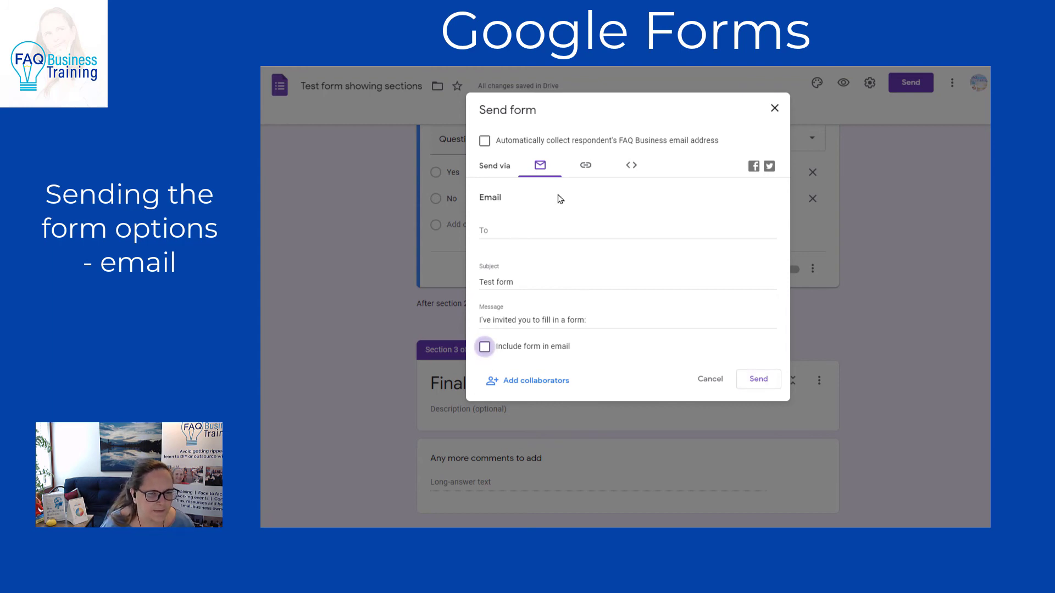
{"action": "left_click", "coordinate": [485, 346]}
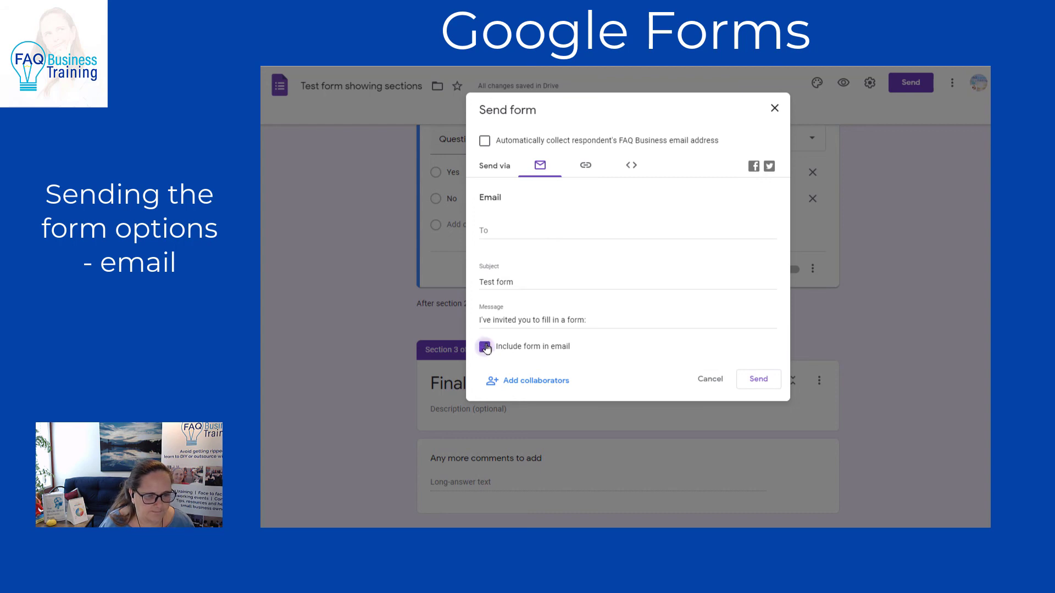
Shorten the form's share link to forms.gle, check the embed code, then share the link on Facebook
{"action": "left_click", "coordinate": [585, 166]}
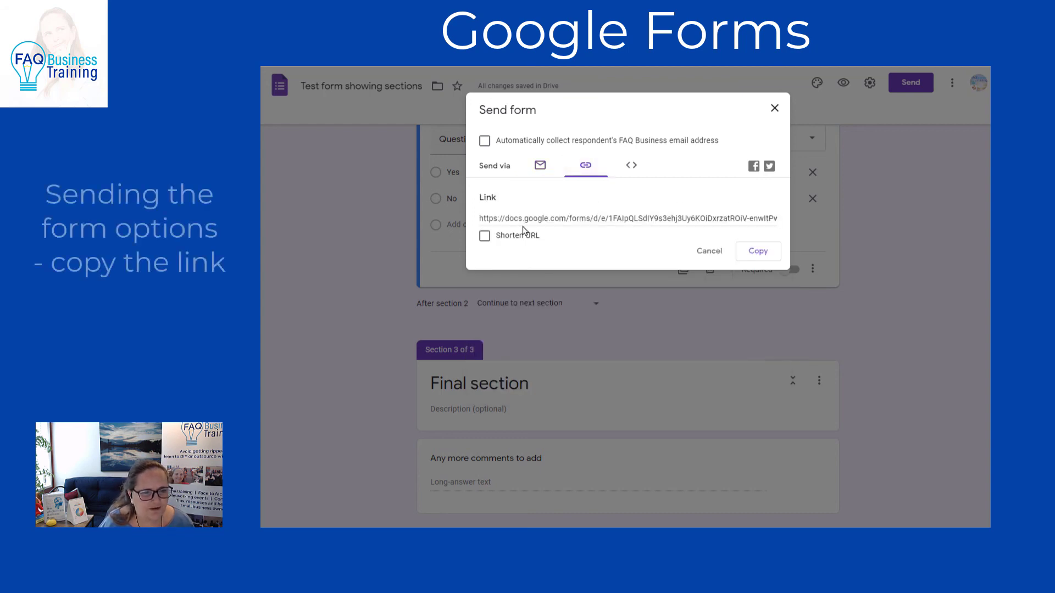
{"action": "left_click", "coordinate": [485, 236]}
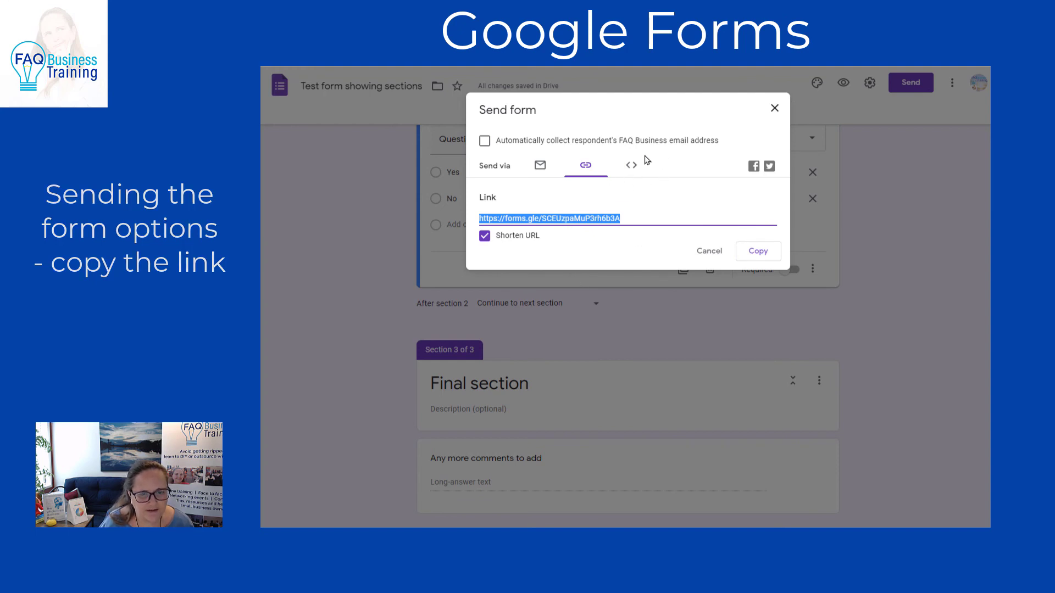
{"action": "left_click", "coordinate": [631, 166]}
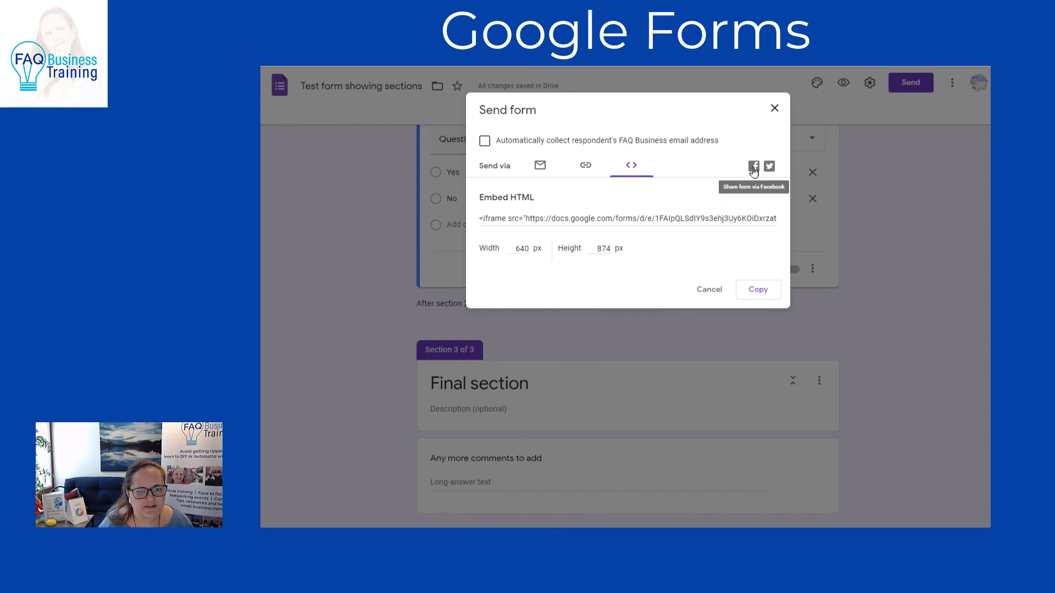
{"action": "left_click", "coordinate": [578, 163]}
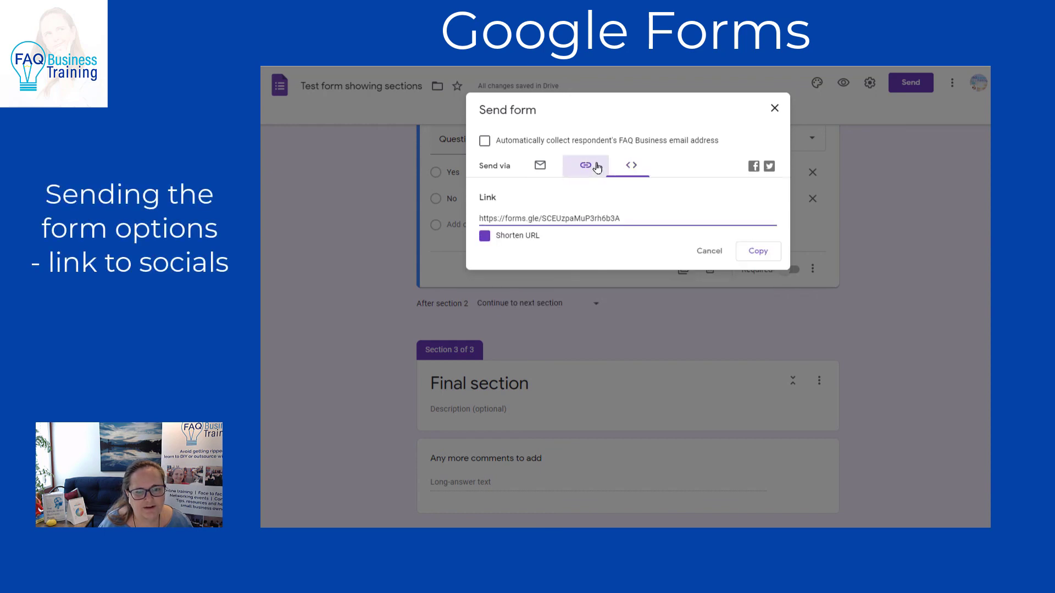
{"action": "left_click", "coordinate": [754, 167]}
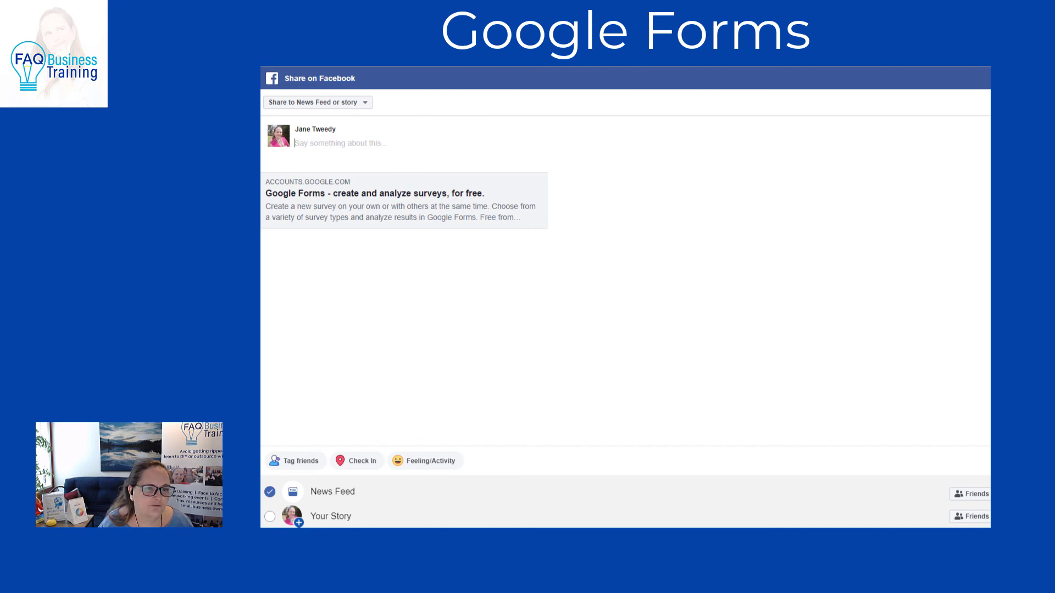
Close the Facebook share window without posting, confirming the leave-page prompt
{"action": "key", "text": "ctrl+w"}
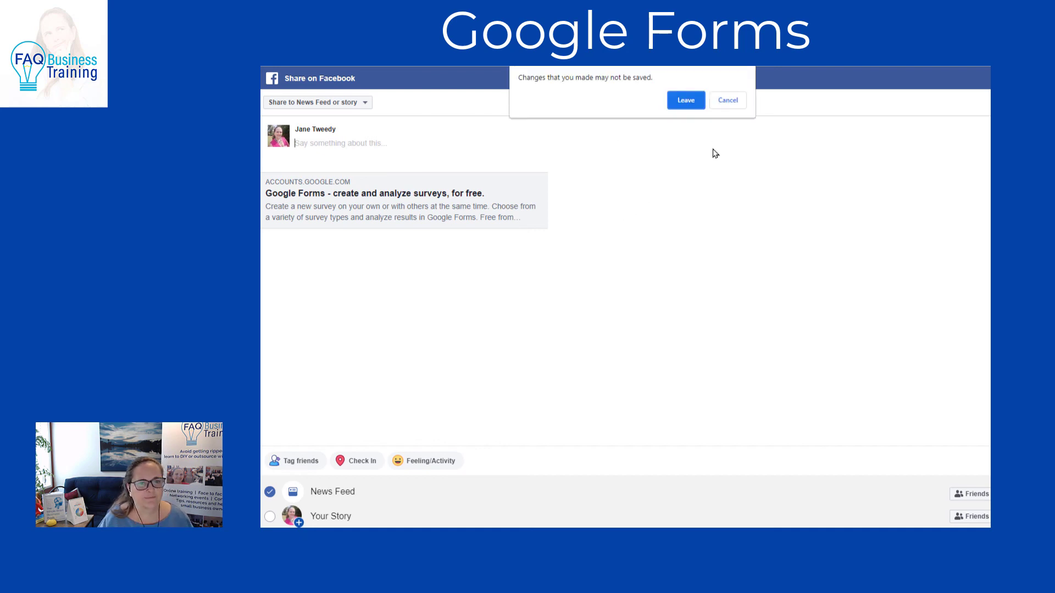
{"action": "left_click", "coordinate": [686, 99]}
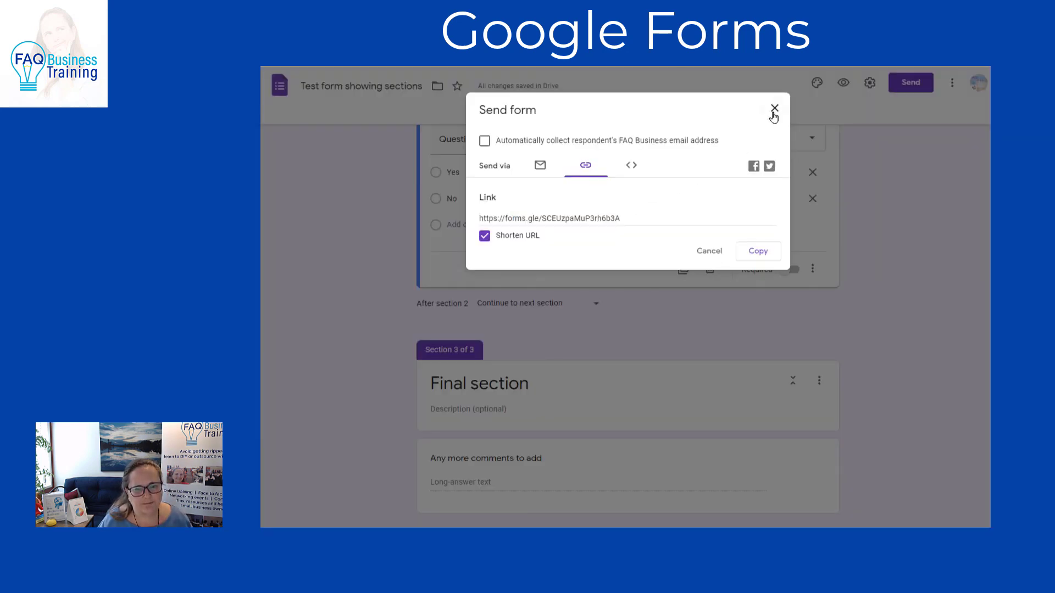
Close Send form and change the form's theme colour from purple to Light blue
{"action": "left_click", "coordinate": [703, 251]}
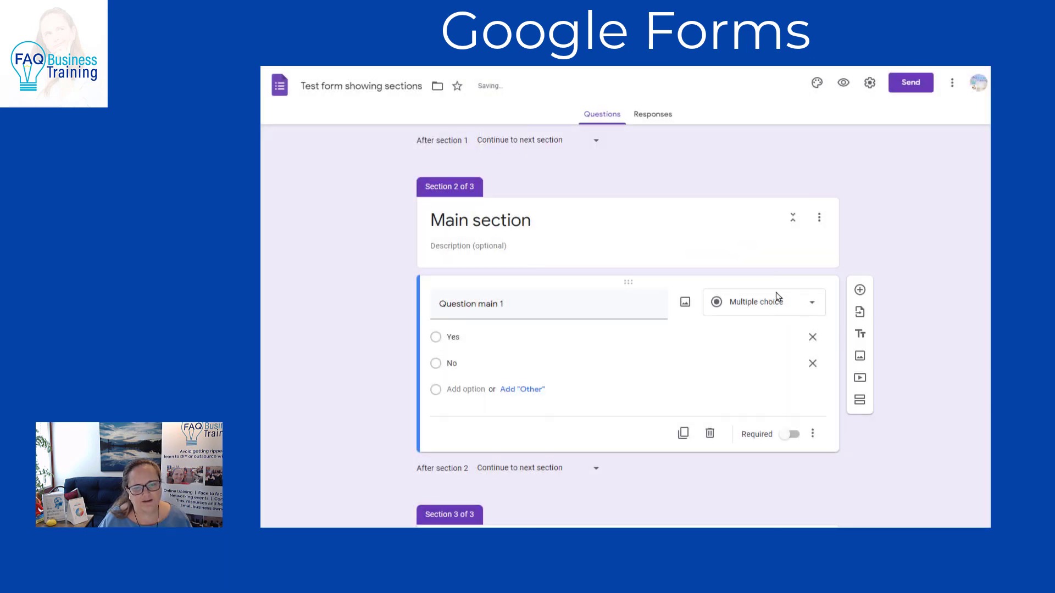
{"action": "left_click", "coordinate": [818, 86]}
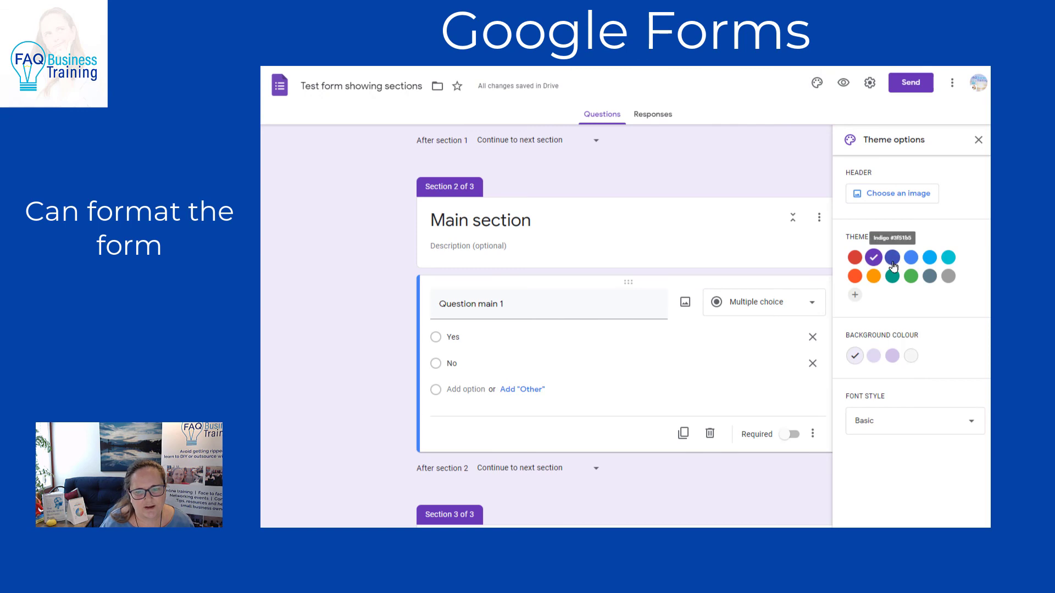
{"action": "left_click", "coordinate": [912, 259]}
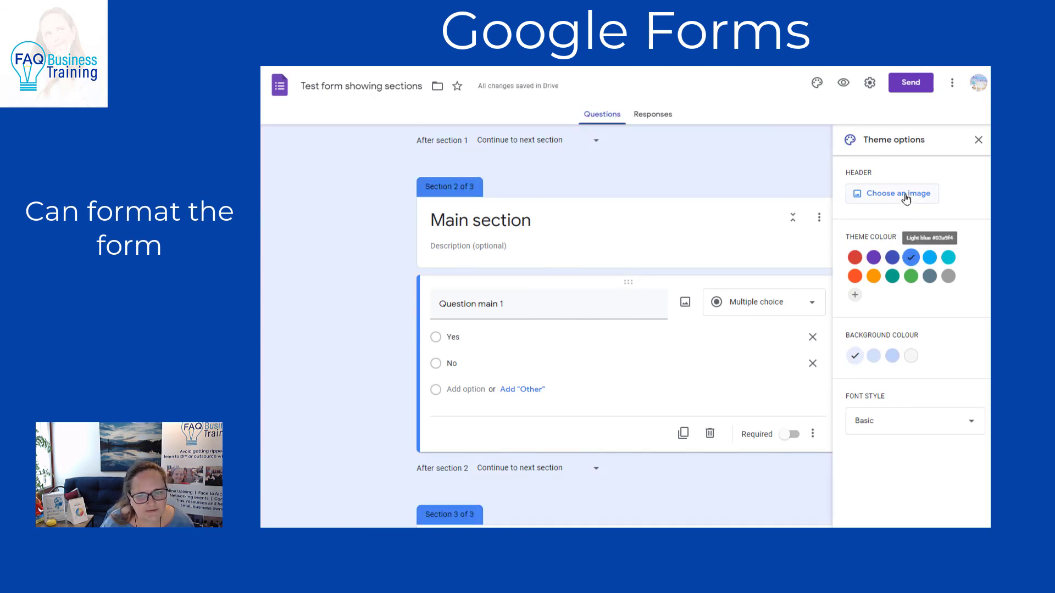
{"action": "scroll", "coordinate": [680, 242], "scroll_direction": "up", "scroll_amount": 5}
{"action": "scroll", "coordinate": [679, 243], "scroll_direction": "up", "scroll_amount": 4}
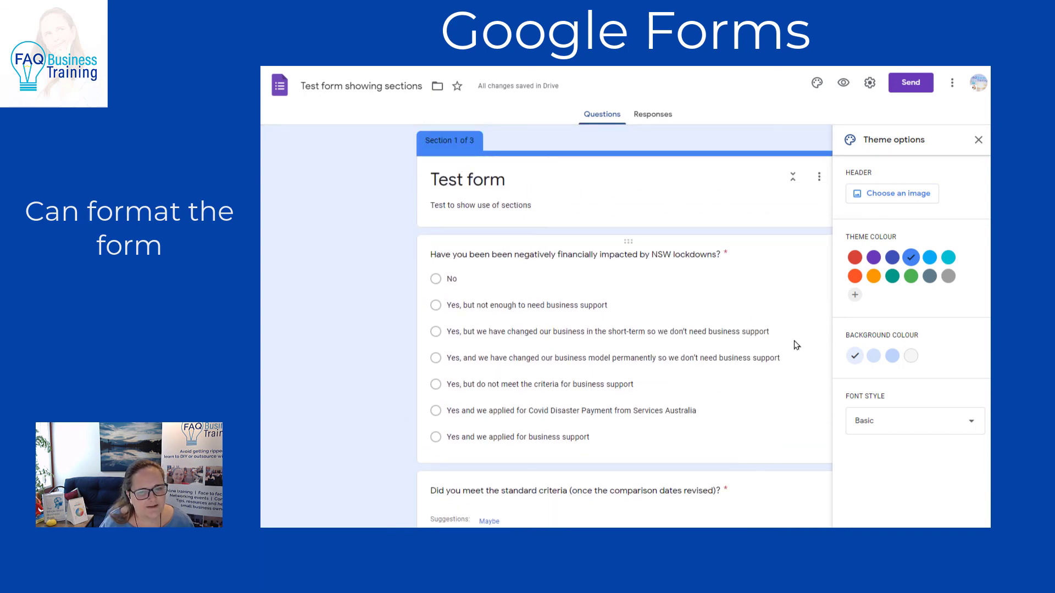
{"action": "scroll", "coordinate": [694, 322], "scroll_direction": "down", "scroll_amount": 1}
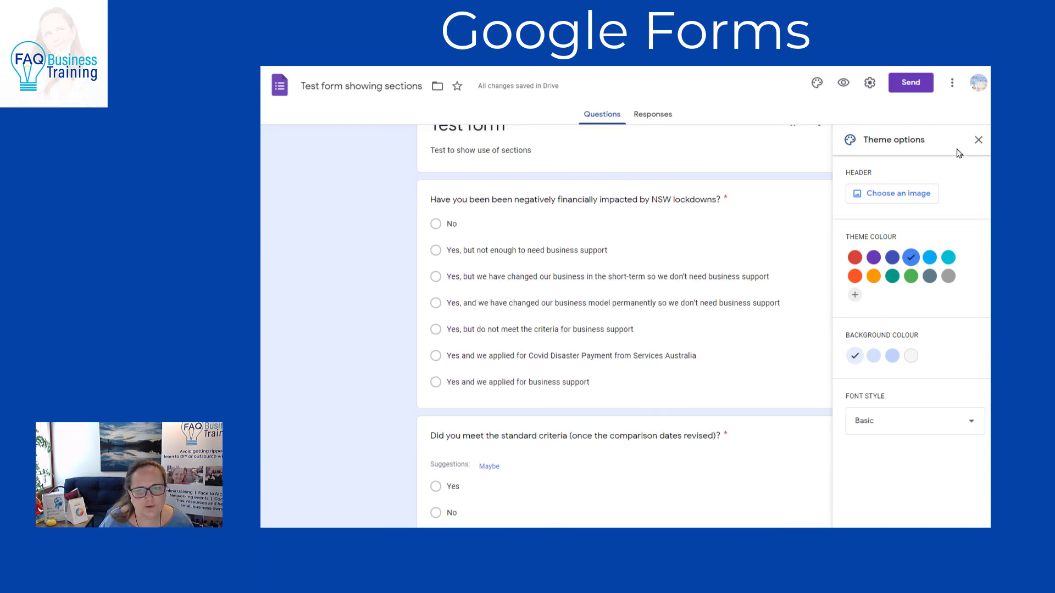
{"action": "left_click", "coordinate": [979, 140]}
Move the standard criteria question down into Section 2
{"action": "scroll", "coordinate": [799, 306], "scroll_direction": "down", "scroll_amount": 4}
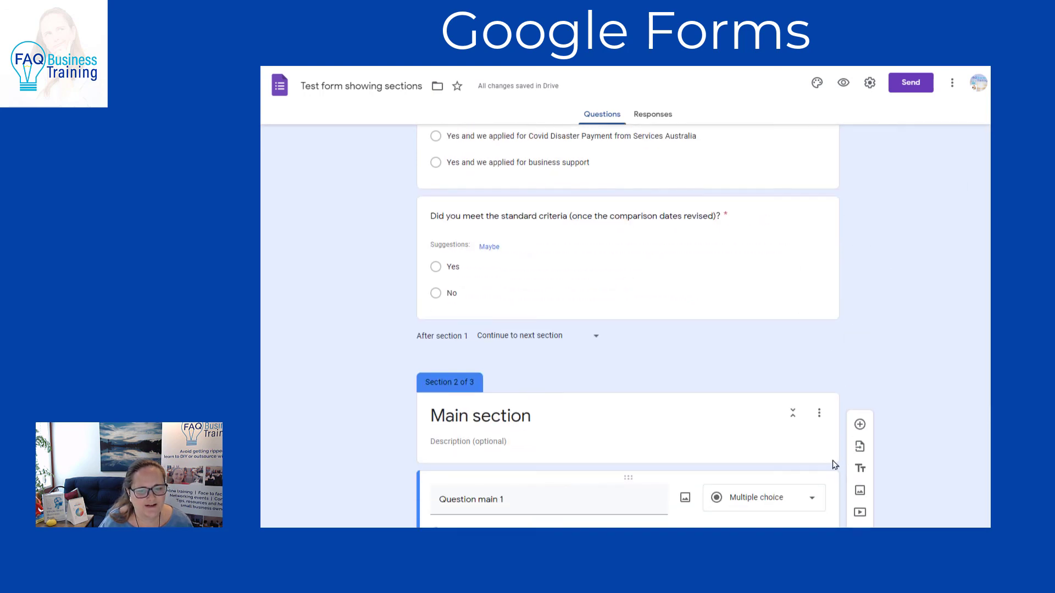
{"action": "scroll", "coordinate": [682, 370], "scroll_direction": "up", "scroll_amount": 2}
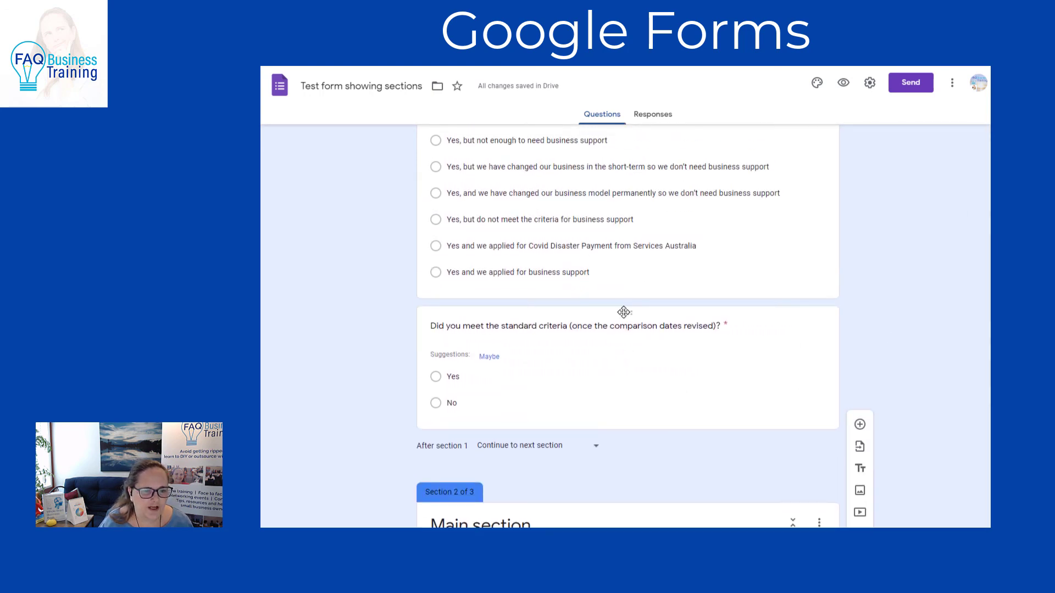
{"action": "left_click_drag", "start_coordinate": [610, 308], "coordinate": [601, 494]}
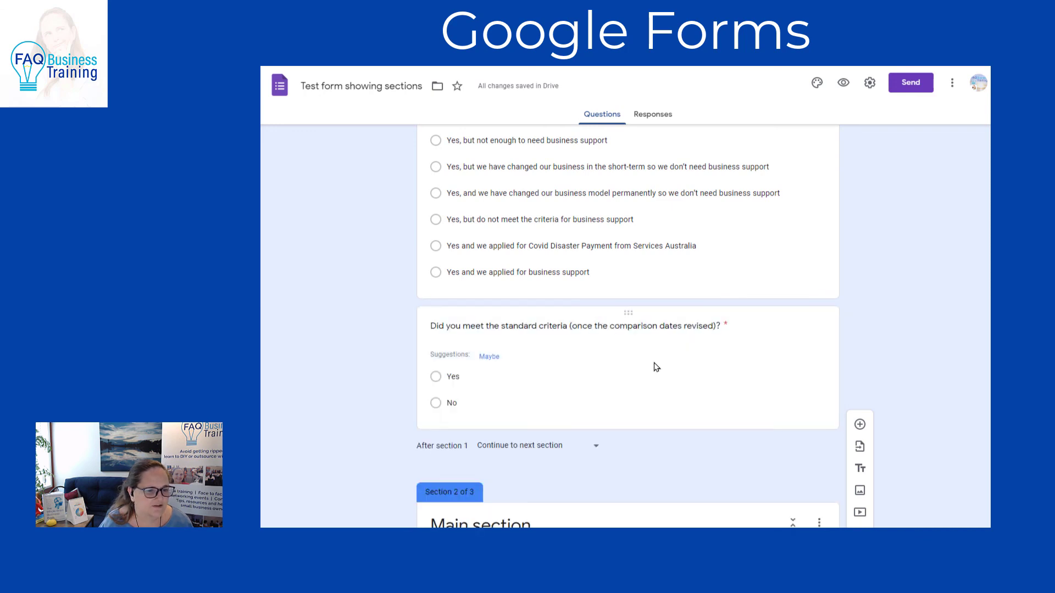